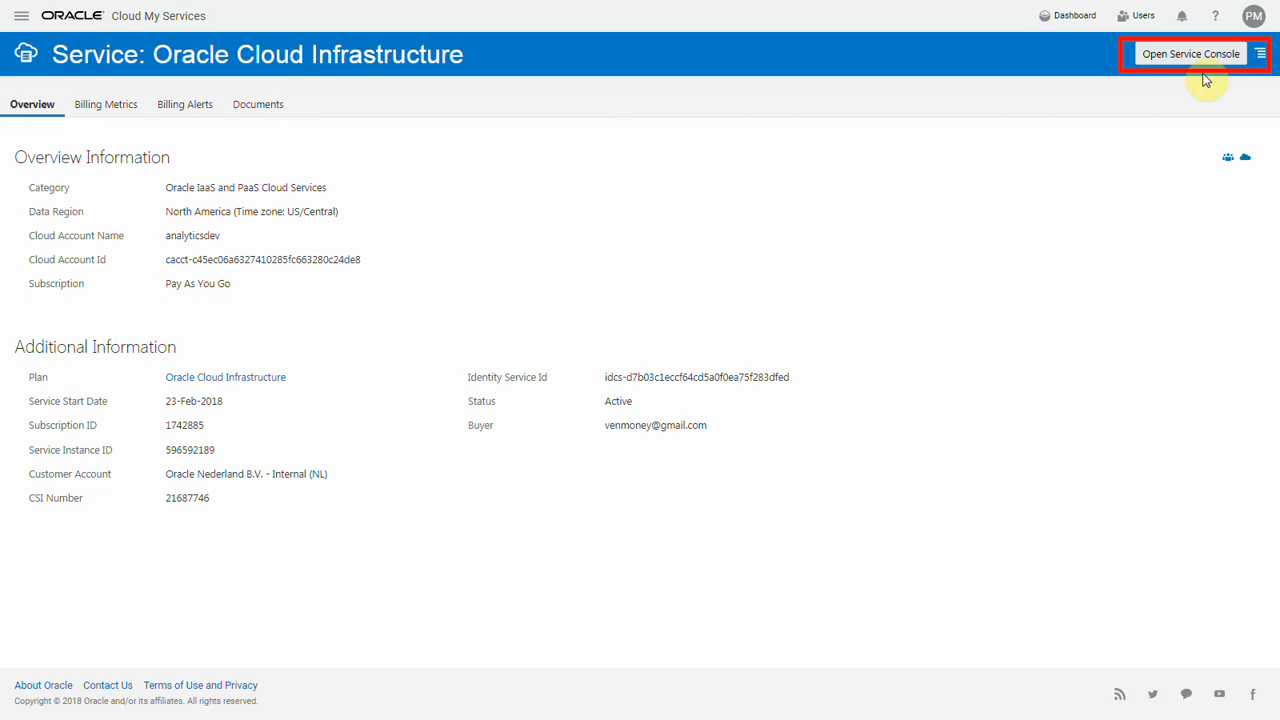
Open the Oracle Cloud Infrastructure service console and go to the Autonomous Data Warehouse service.
{"action": "left_click", "coordinate": [1186, 58]}
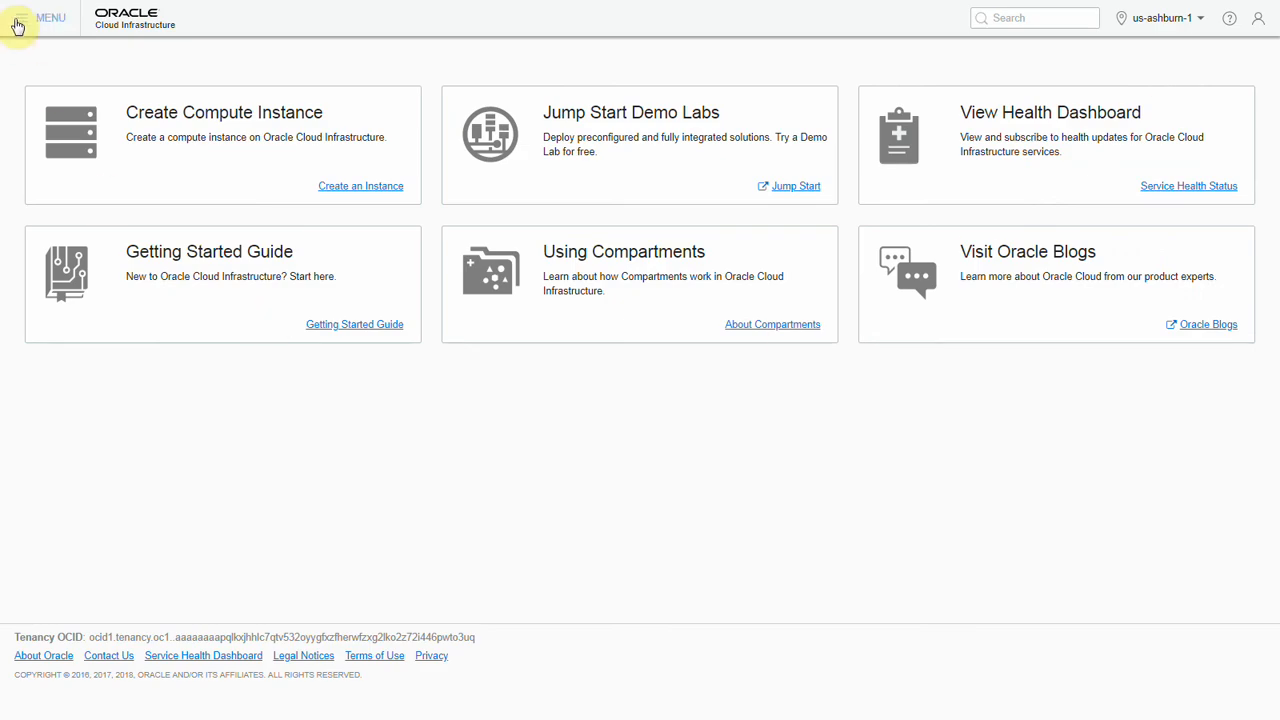
{"action": "left_click", "coordinate": [17, 25]}
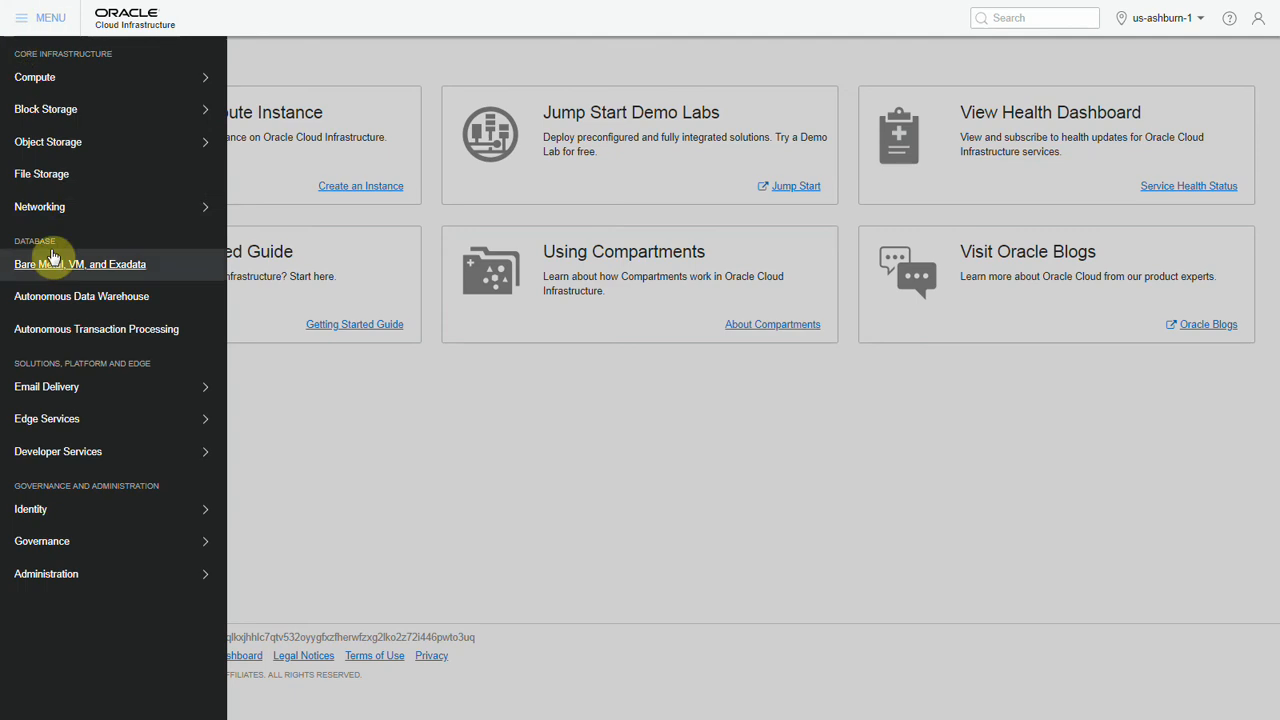
{"action": "left_click", "coordinate": [62, 297]}
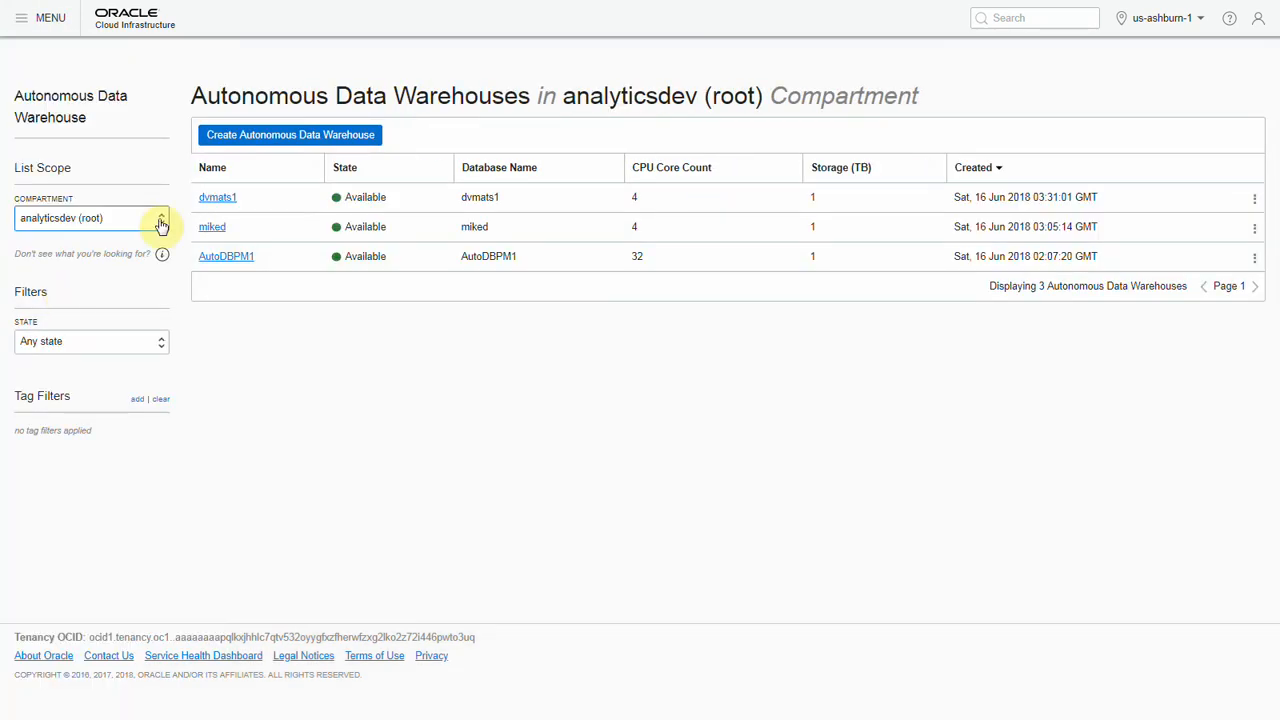
Start a new Autonomous Data Warehouse with display name AWDC-Demo, database name AWDCDEMO and a CPU core count of 4.
{"action": "left_click", "coordinate": [328, 143]}
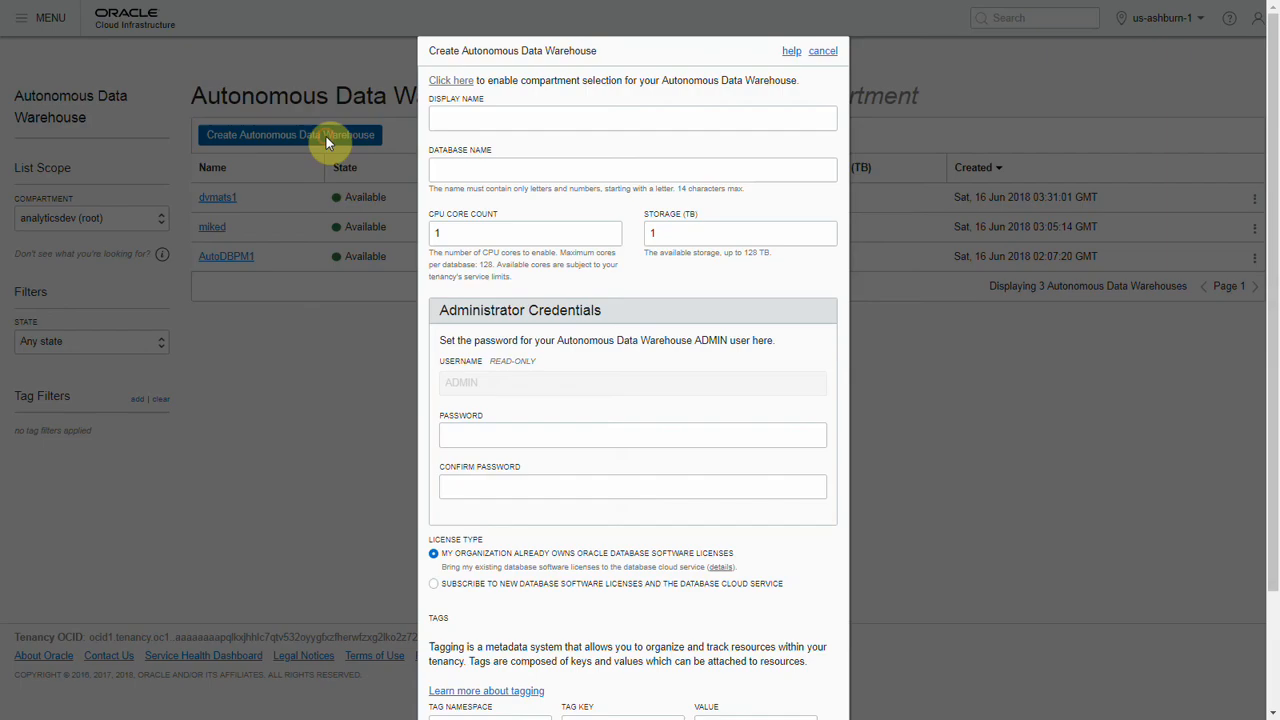
{"action": "left_click", "coordinate": [470, 119]}
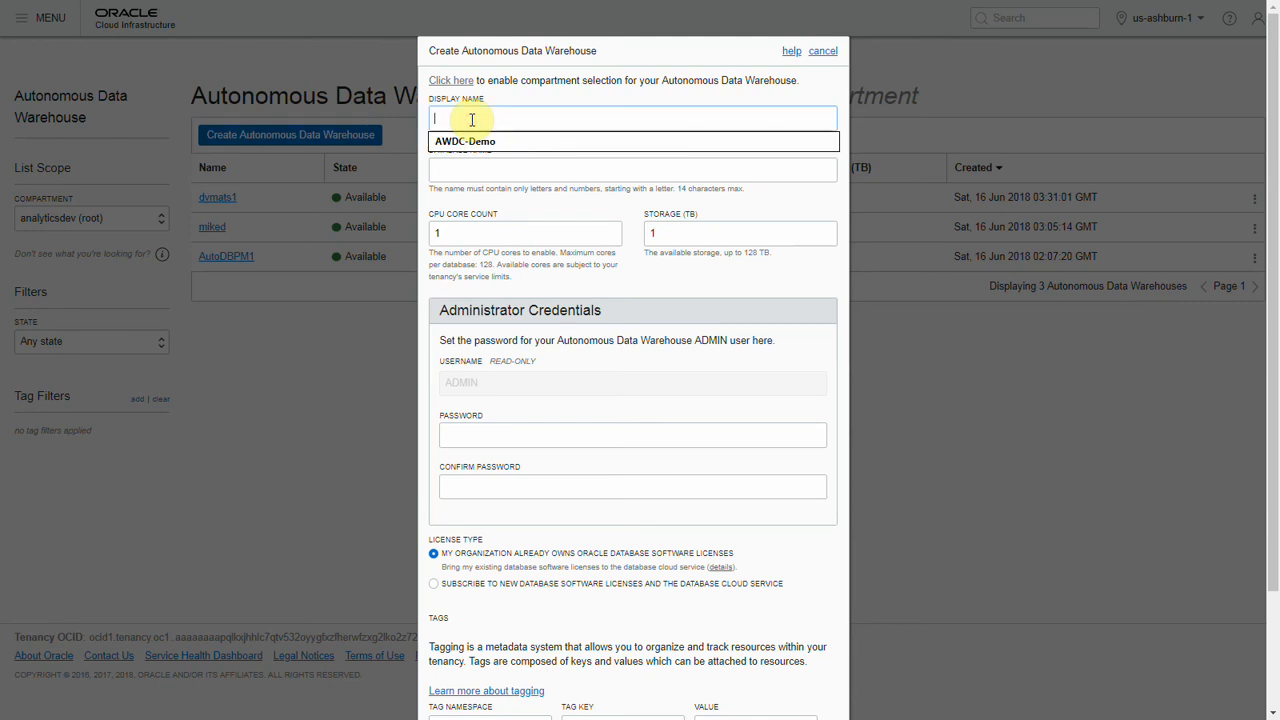
{"action": "left_click", "coordinate": [465, 141]}
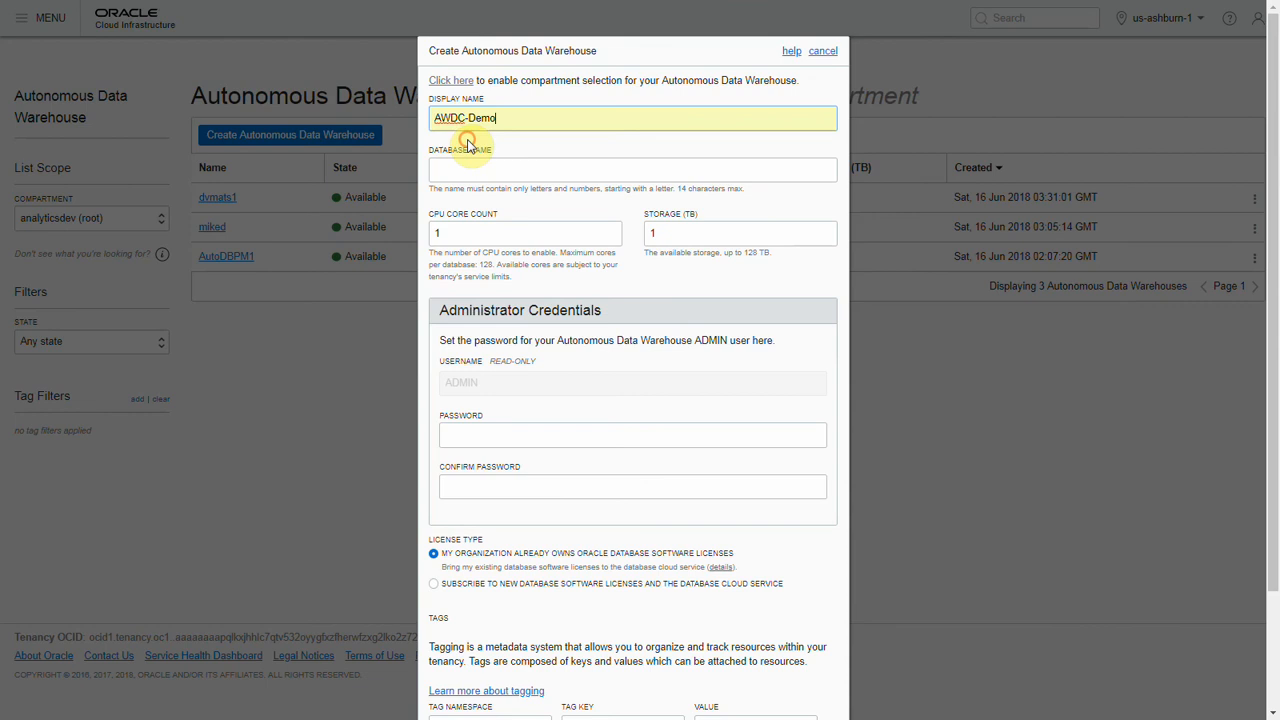
{"action": "left_click", "coordinate": [463, 189]}
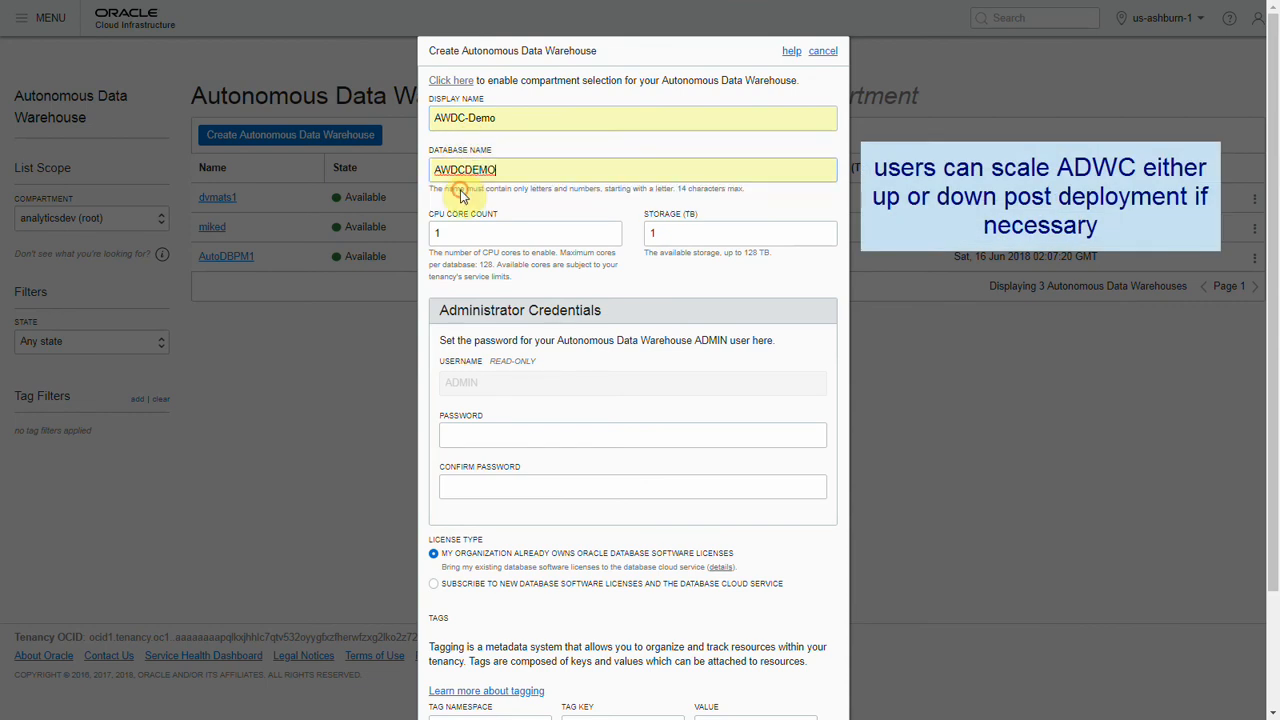
{"action": "left_click", "coordinate": [610, 230]}
{"action": "left_click", "coordinate": [612, 230]}
{"action": "left_click", "coordinate": [612, 230]}
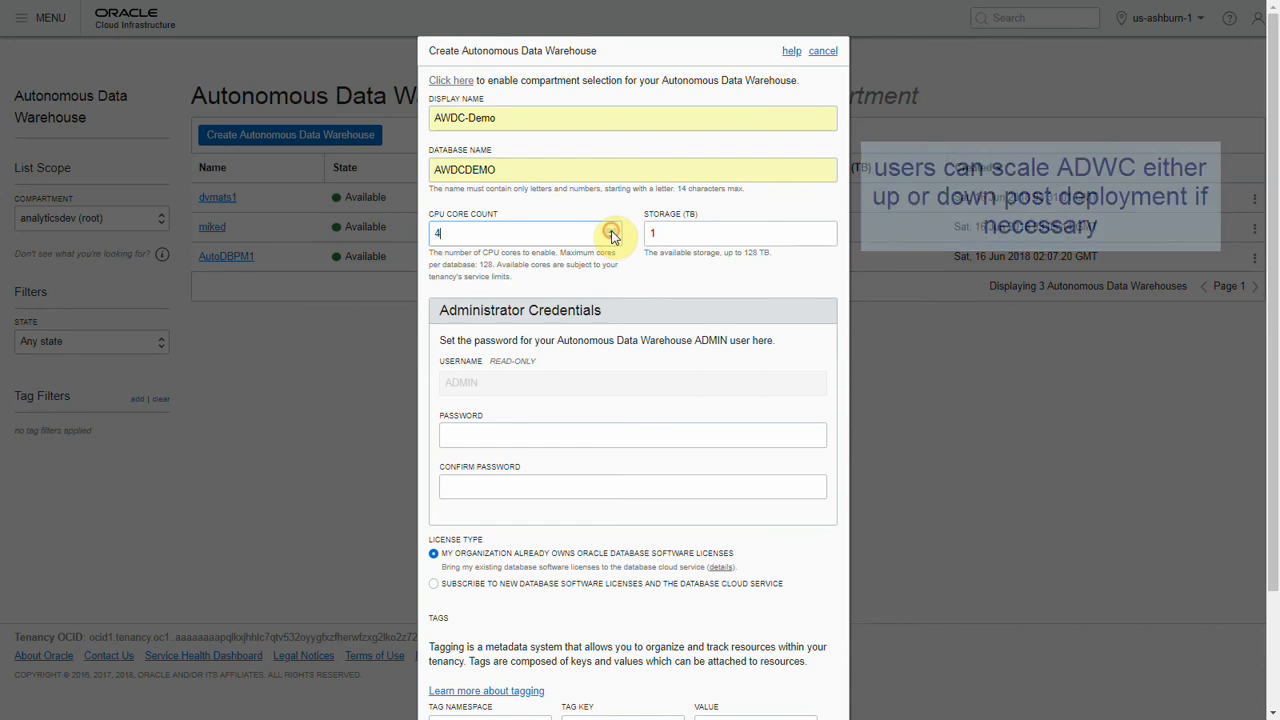
Enter and confirm the administrator password for the new data warehouse's ADMIN user.
{"action": "left_click", "coordinate": [557, 434]}
{"action": "type", "text": "•••••••••"}
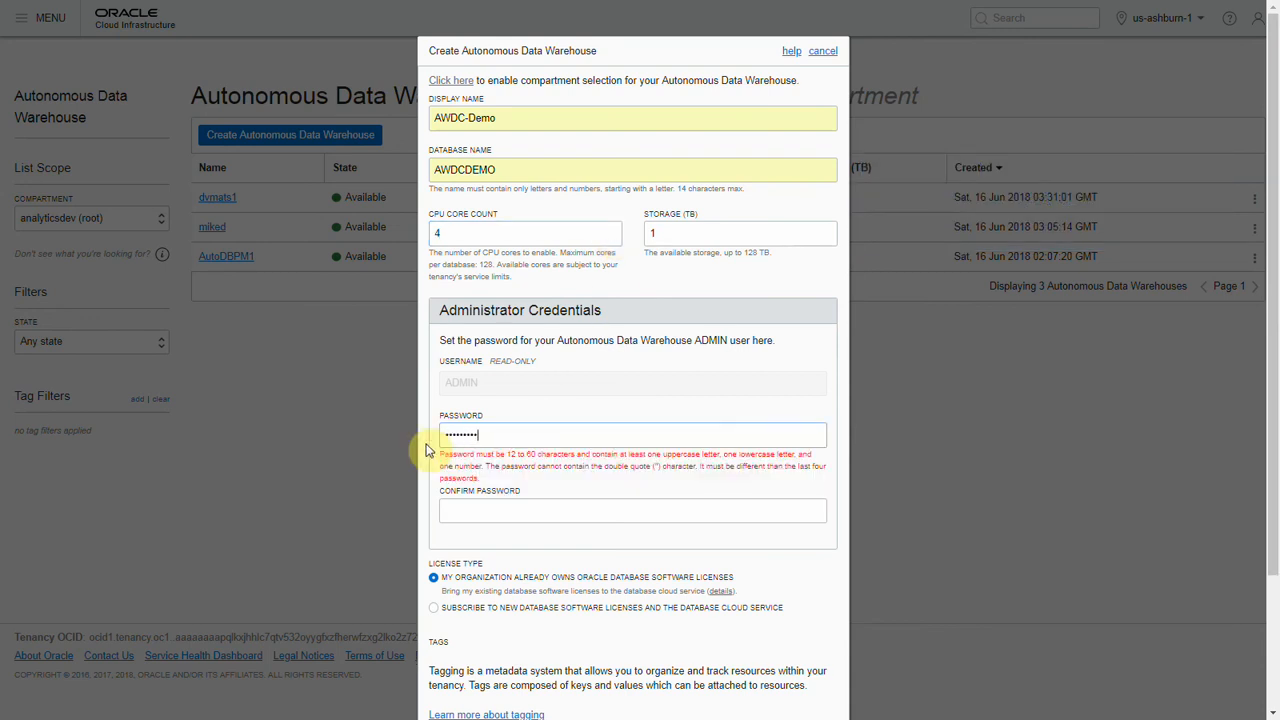
{"action": "type", "text": "••••"}
{"action": "key", "text": "Tab"}
{"action": "type", "text": "••••"}
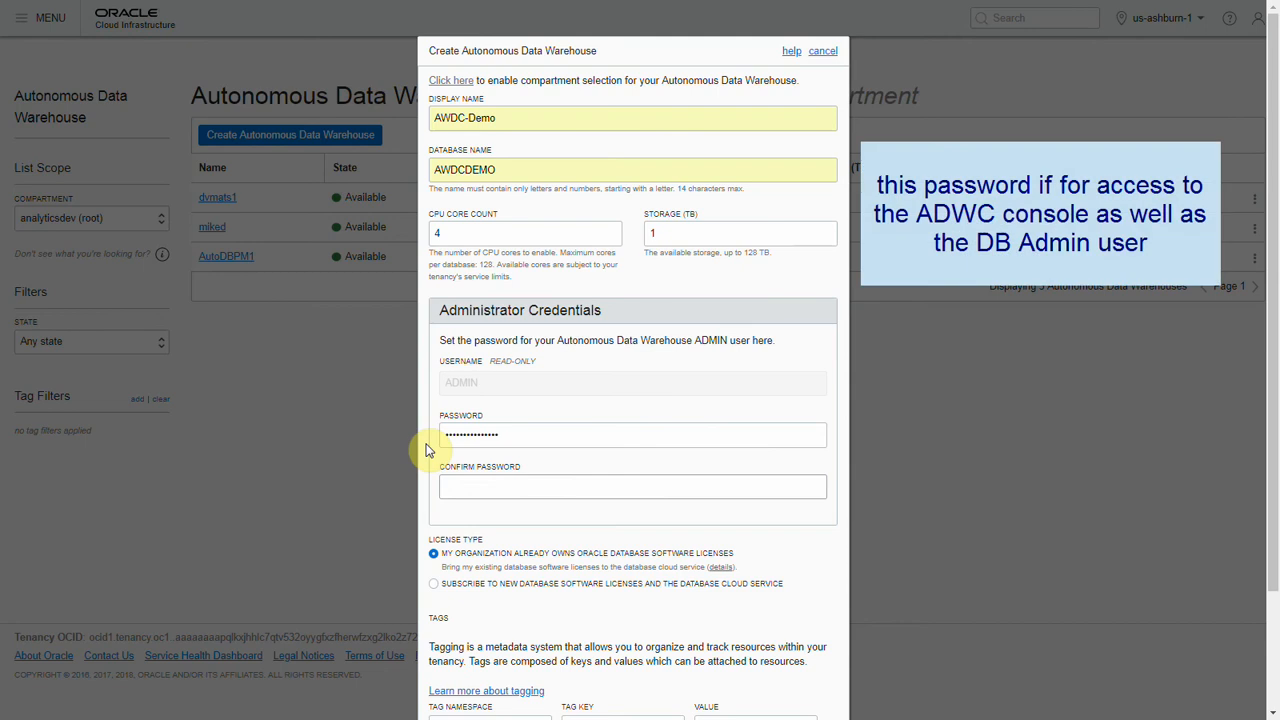
{"action": "type", "text": "•"}
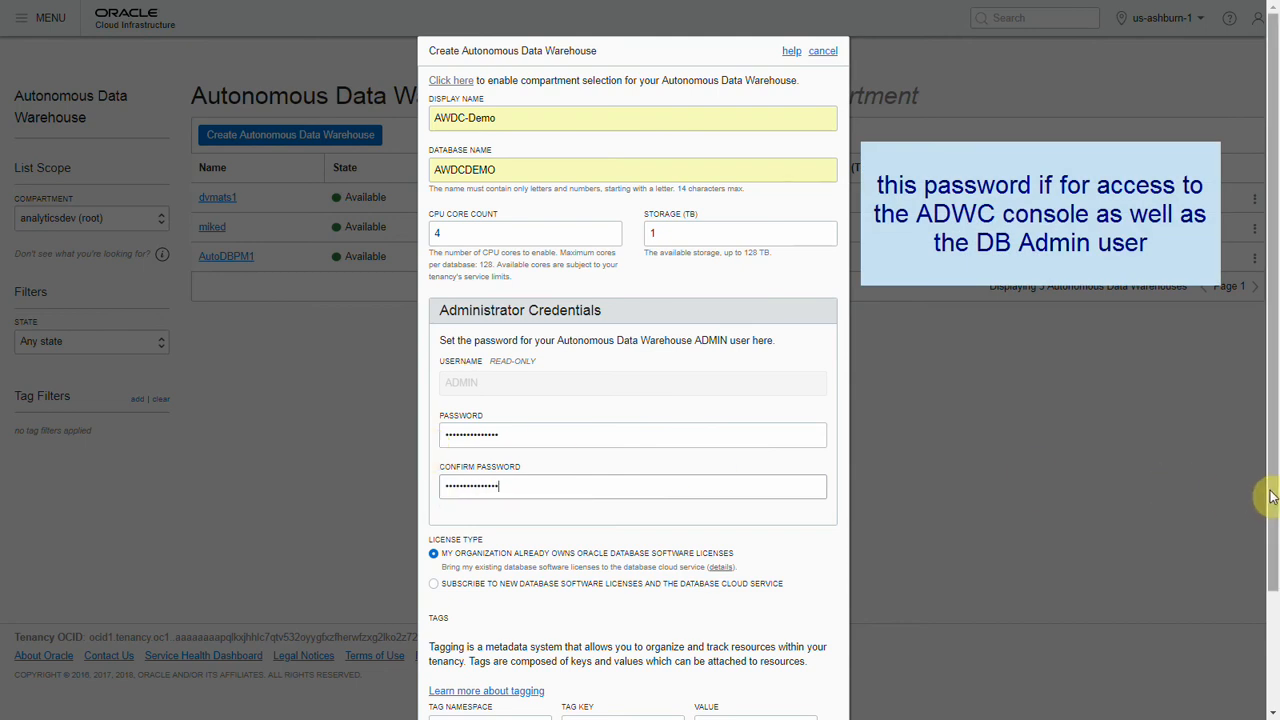
Submit the creation of the Autonomous Data Warehouse and decline saving its password in the browser.
{"action": "scroll", "coordinate": [1272, 532], "scroll_direction": "down", "scroll_amount": 1}
{"action": "scroll", "coordinate": [1272, 532], "scroll_direction": "down", "scroll_amount": 2}
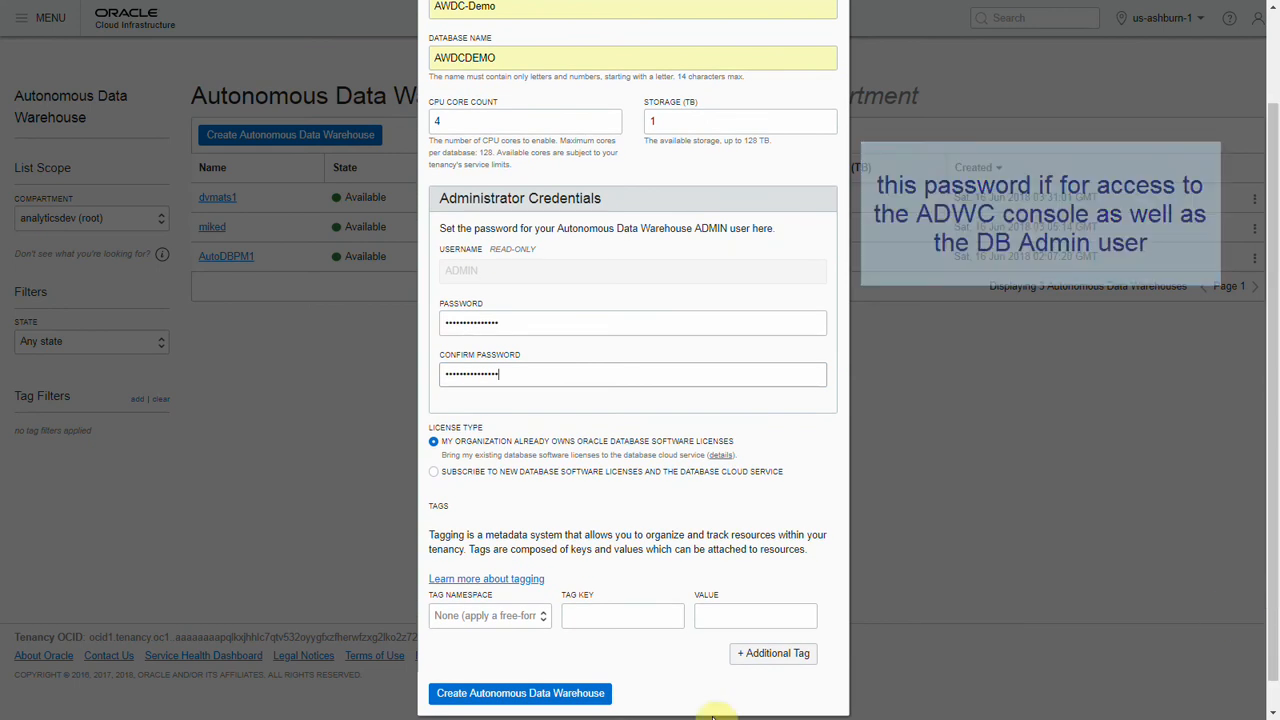
{"action": "left_click", "coordinate": [476, 697]}
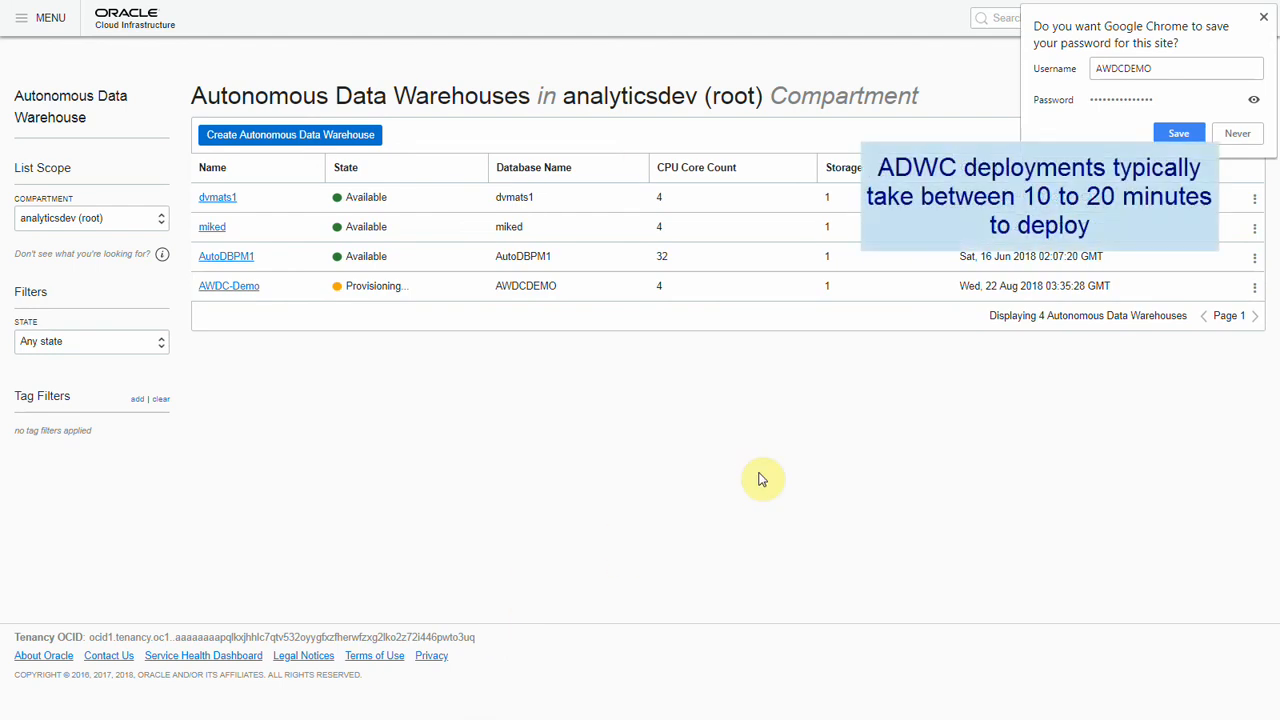
{"action": "left_click", "coordinate": [1237, 133]}
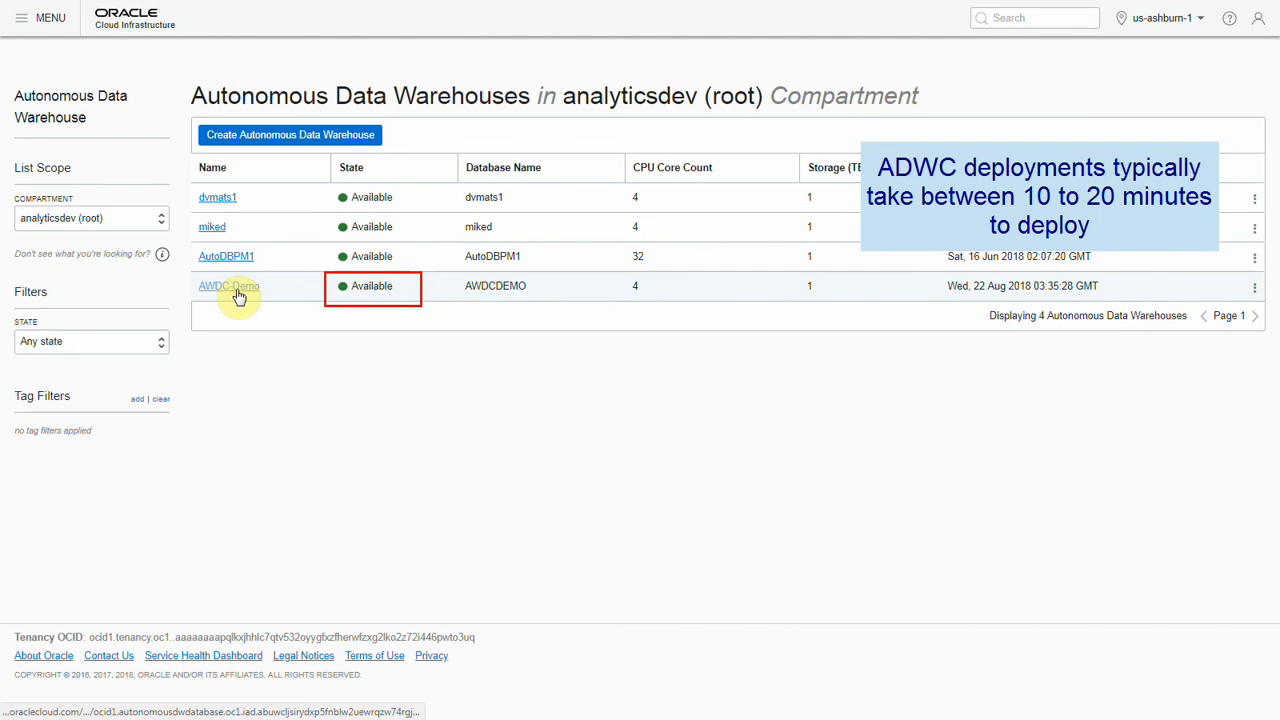
Open the AWDC-Demo warehouse's details, view its Scale Up/Down settings and close them without changes.
{"action": "left_click", "coordinate": [237, 290]}
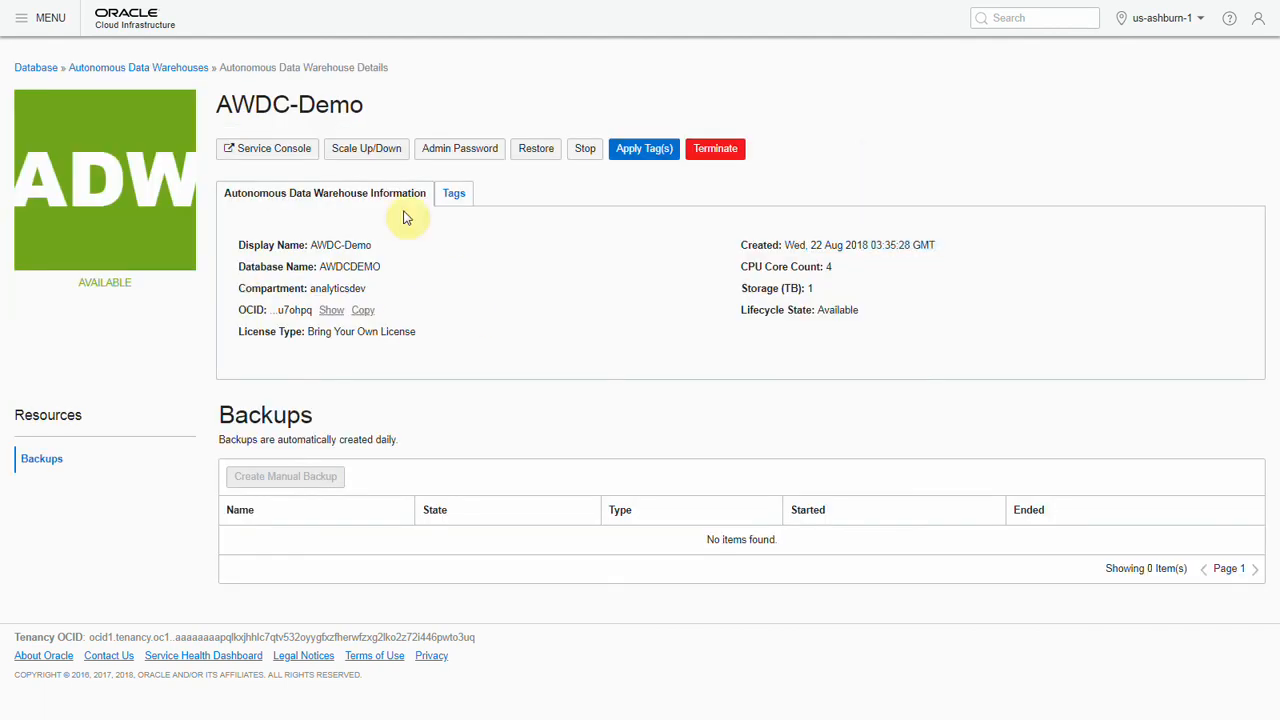
{"action": "left_click", "coordinate": [374, 152]}
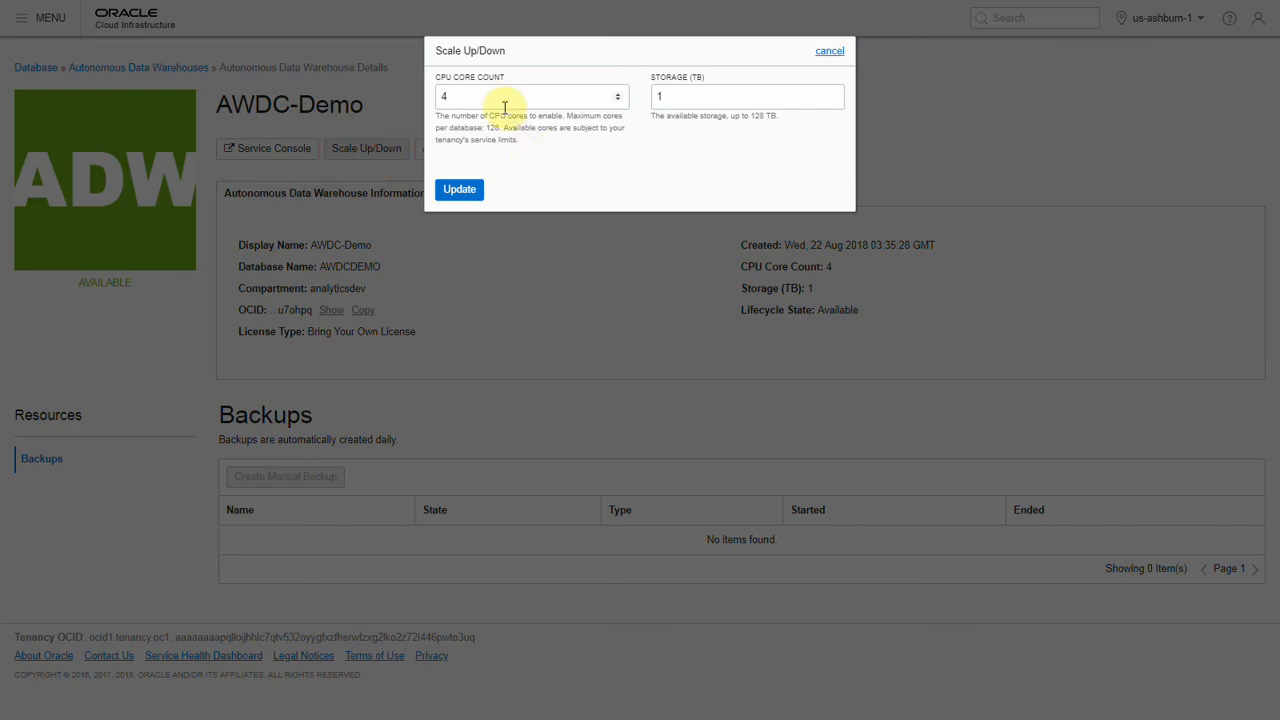
{"action": "left_click", "coordinate": [831, 53]}
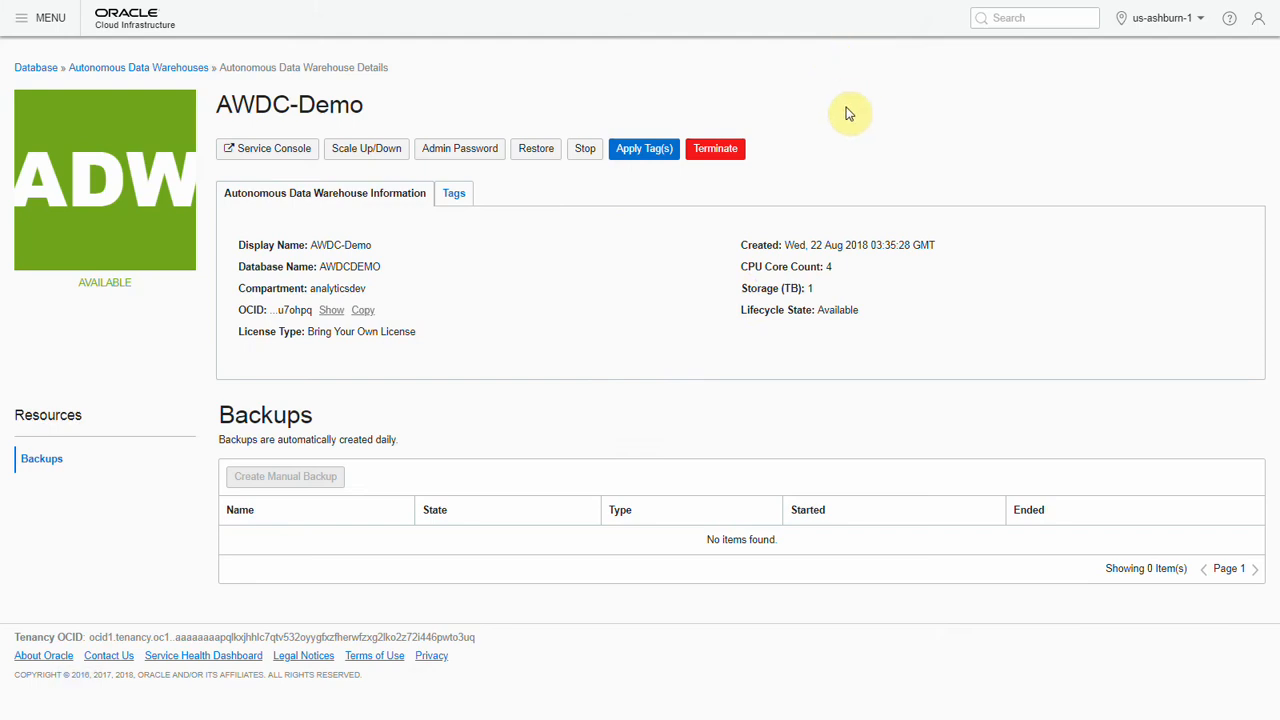
Sign in to the AWDC-Demo service console as ADMIN with the account password and save the login in the browser.
{"action": "left_click", "coordinate": [272, 150]}
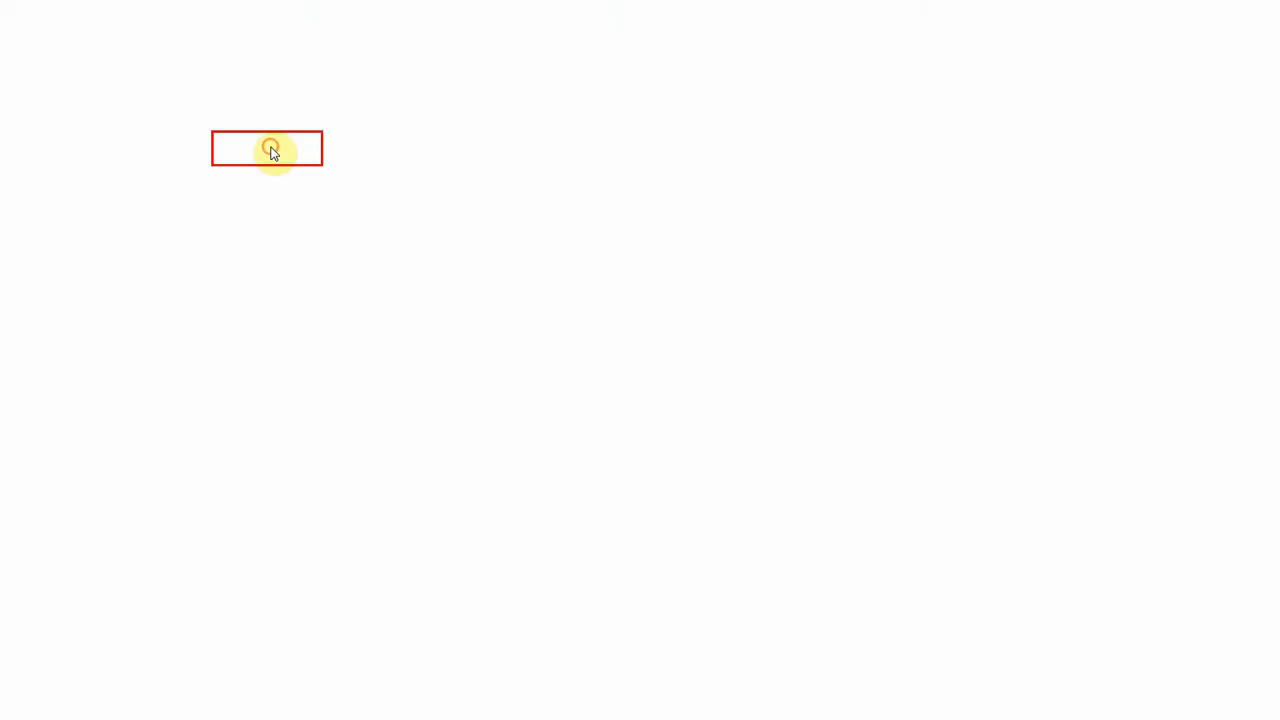
{"action": "left_click", "coordinate": [483, 343]}
{"action": "type", "text": "A"}
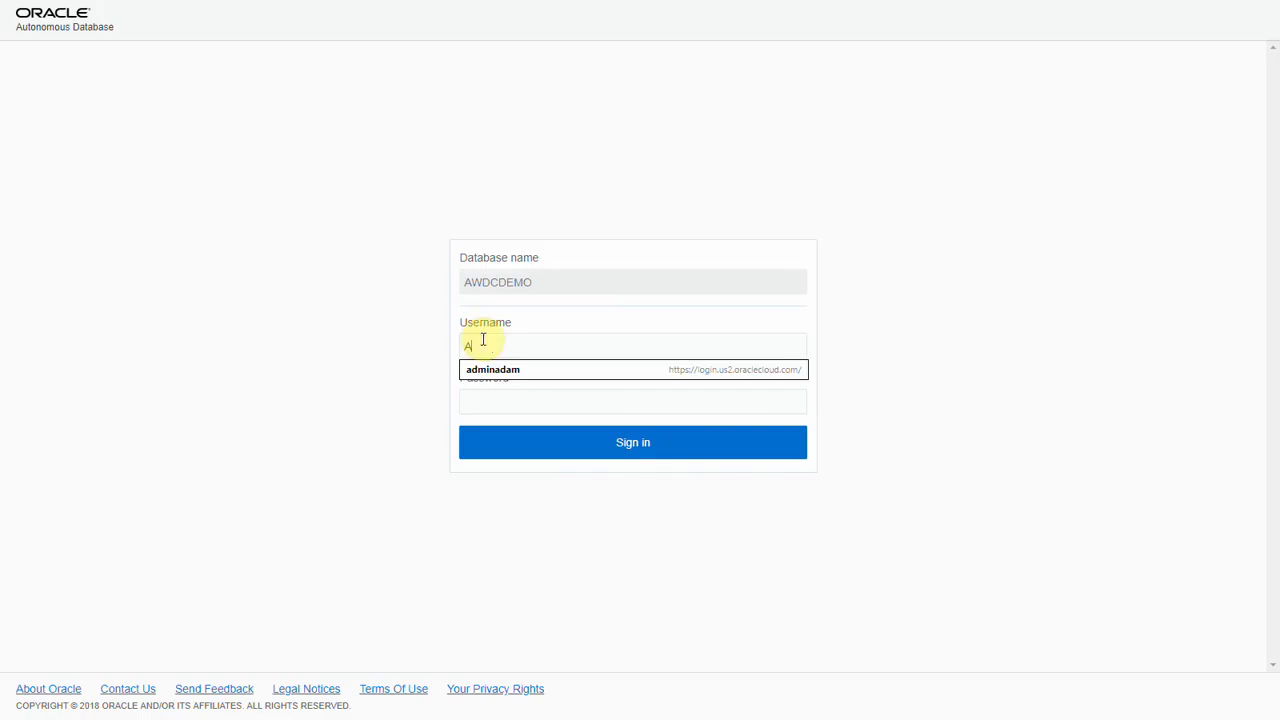
{"action": "type", "text": "DMIN"}
{"action": "key", "text": "Tab"}
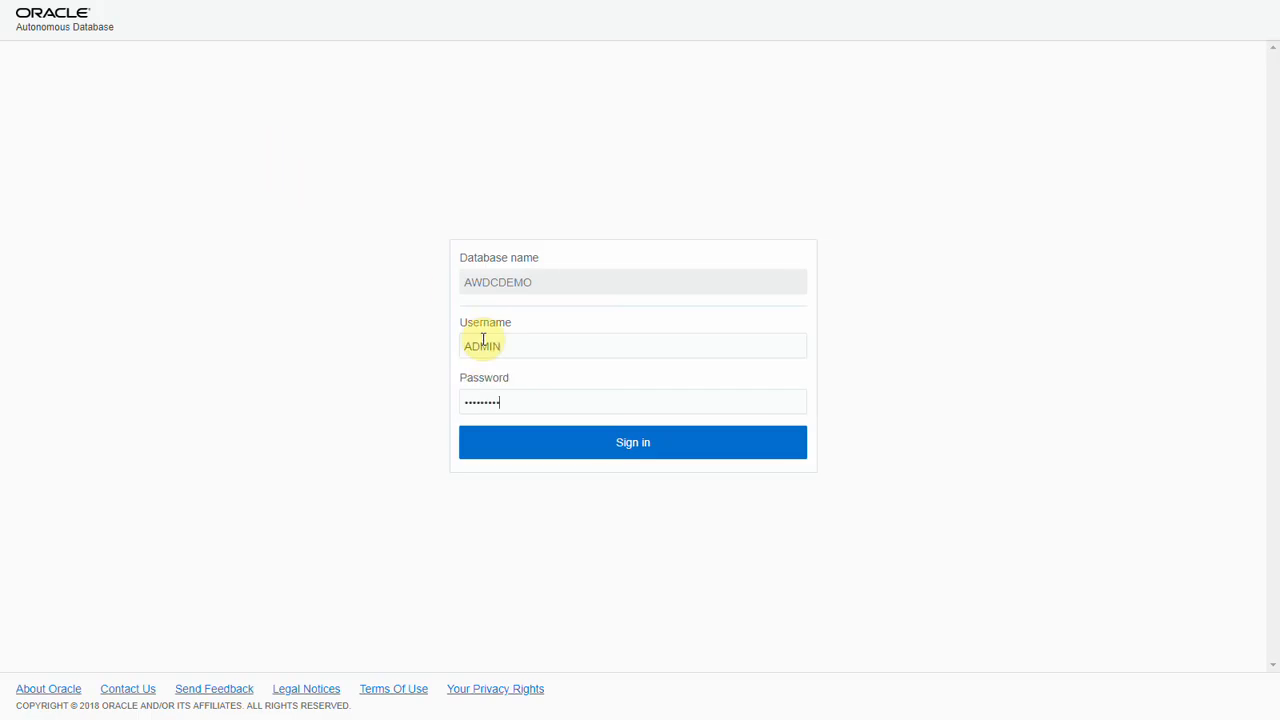
{"action": "key", "text": "Return"}
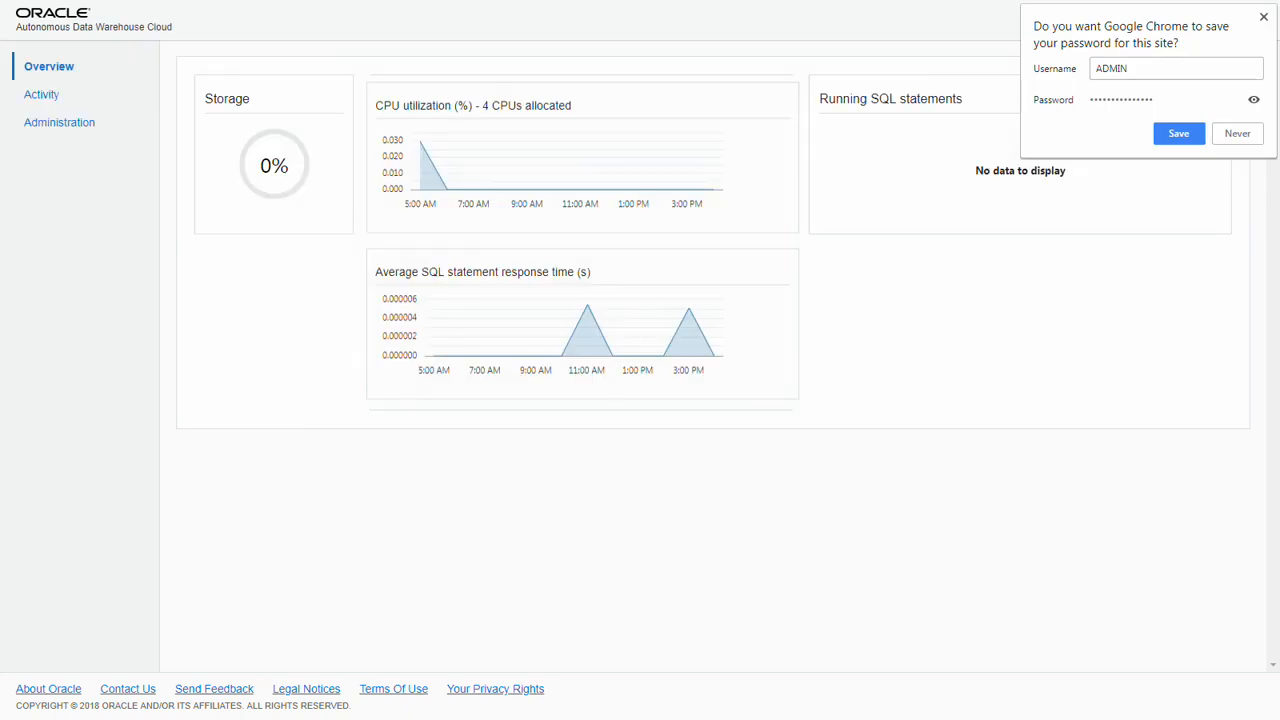
{"action": "left_click", "coordinate": [1180, 138]}
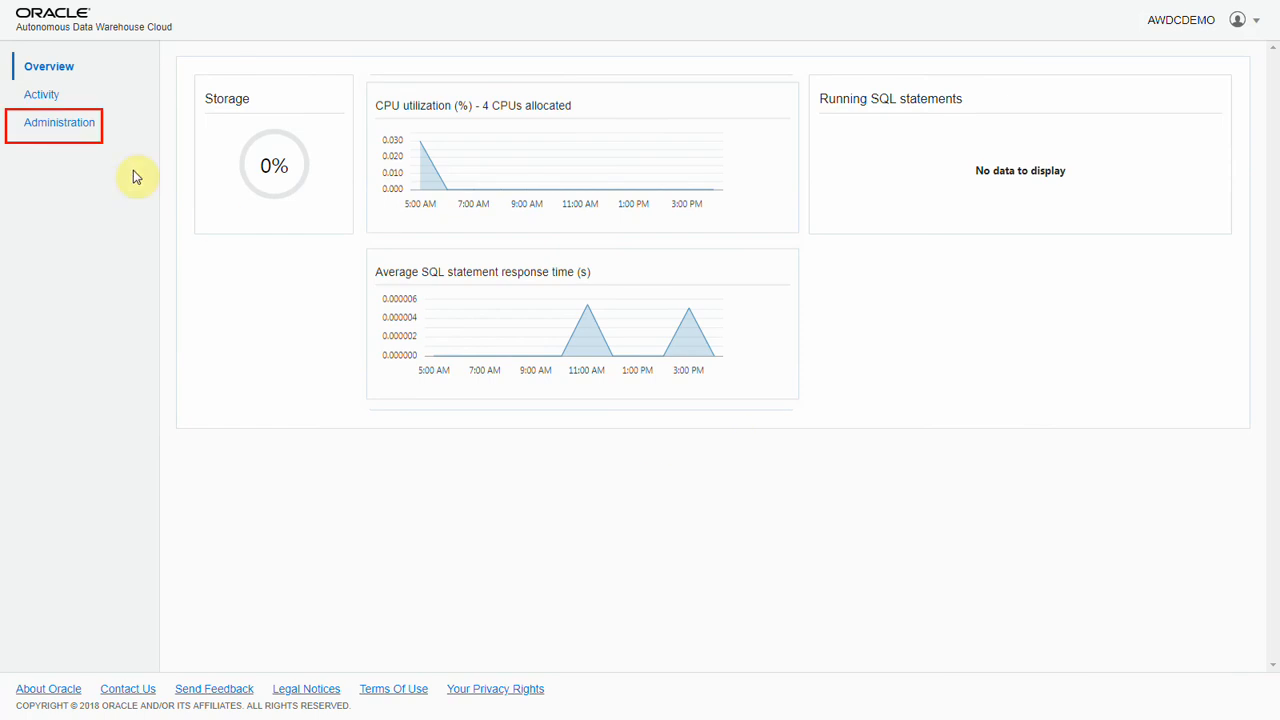
Download the client credentials zip file, protecting it with a confirmed password, and decline the browser's password update.
{"action": "left_click", "coordinate": [70, 128]}
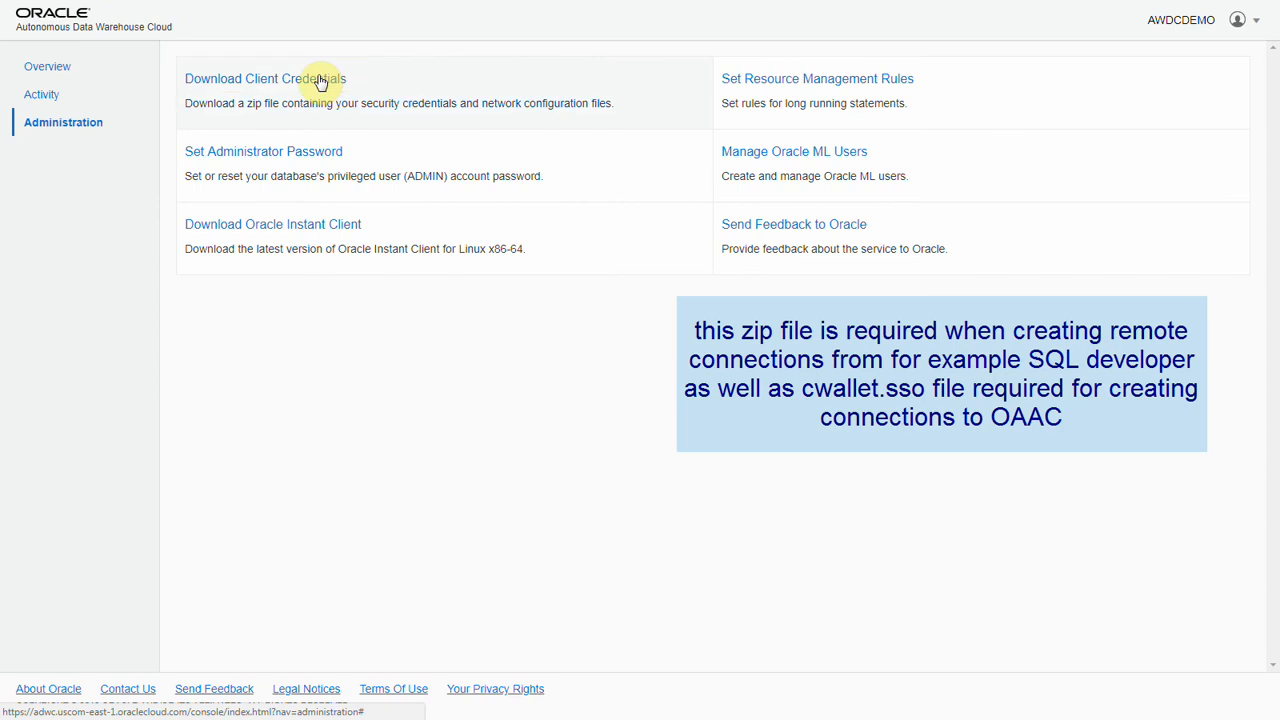
{"action": "left_click", "coordinate": [318, 78]}
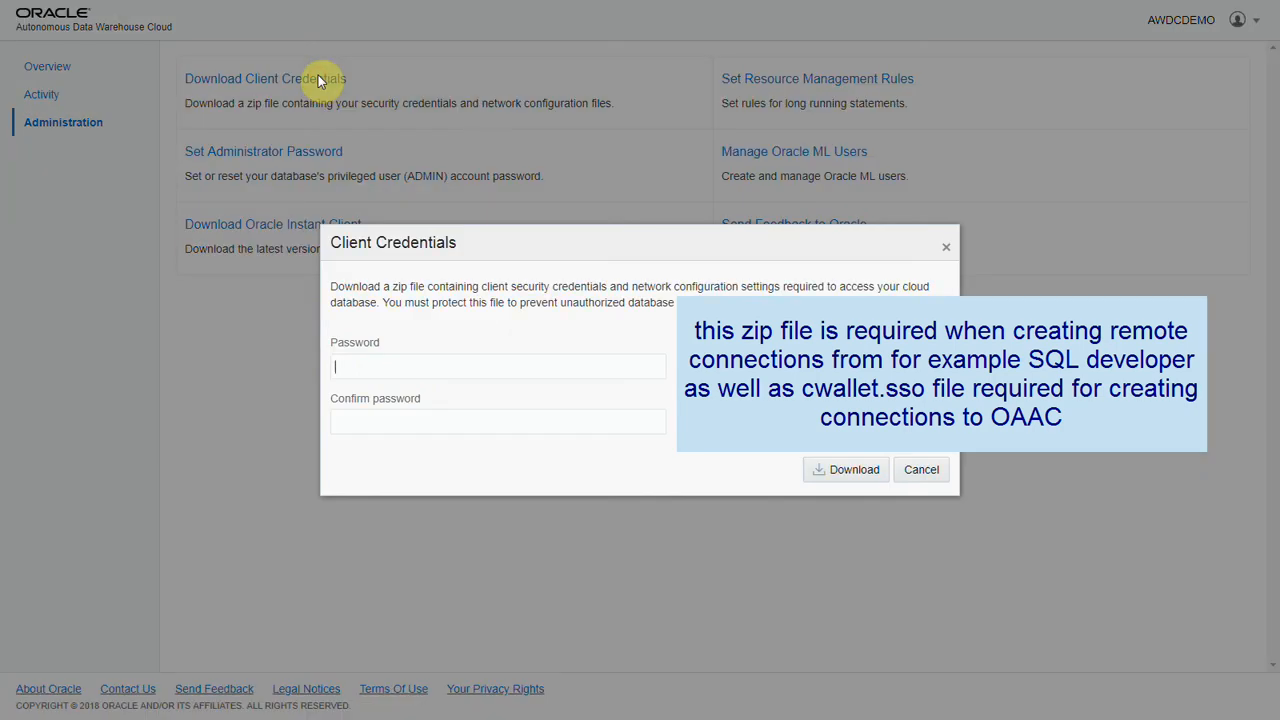
{"action": "left_click", "coordinate": [357, 370]}
{"action": "type", "text": "•••"}
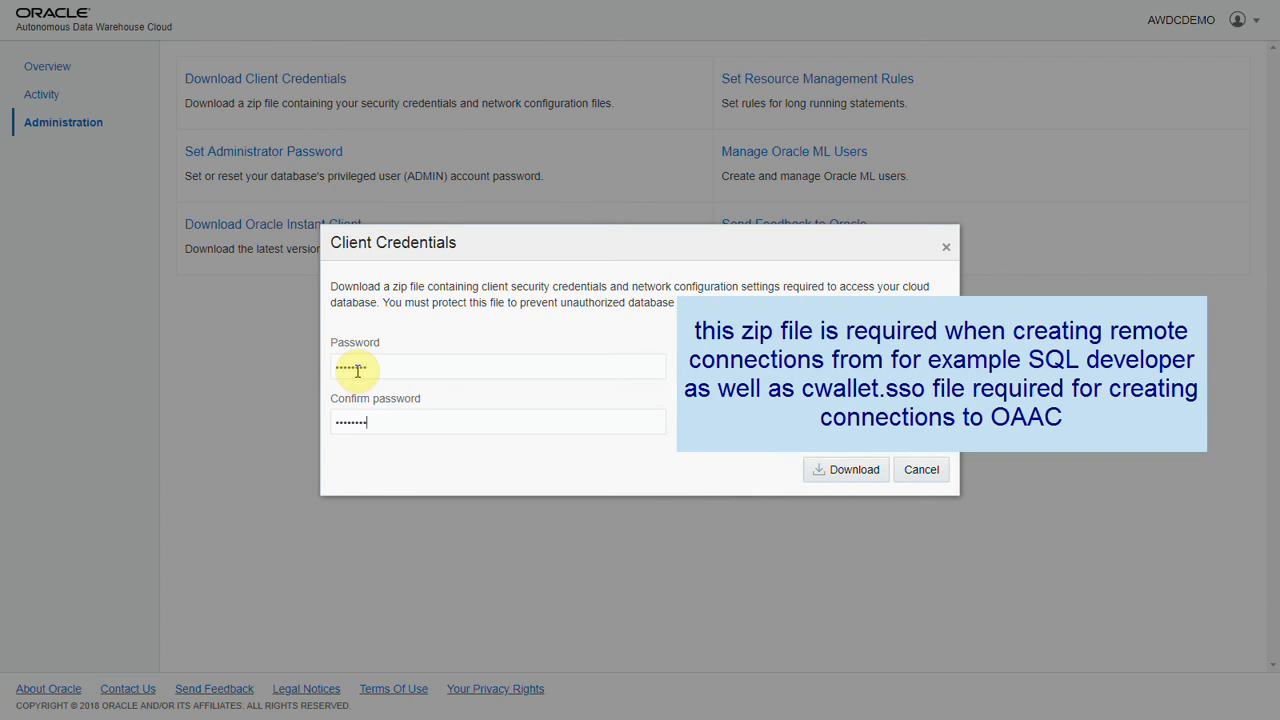
{"action": "left_click", "coordinate": [833, 466]}
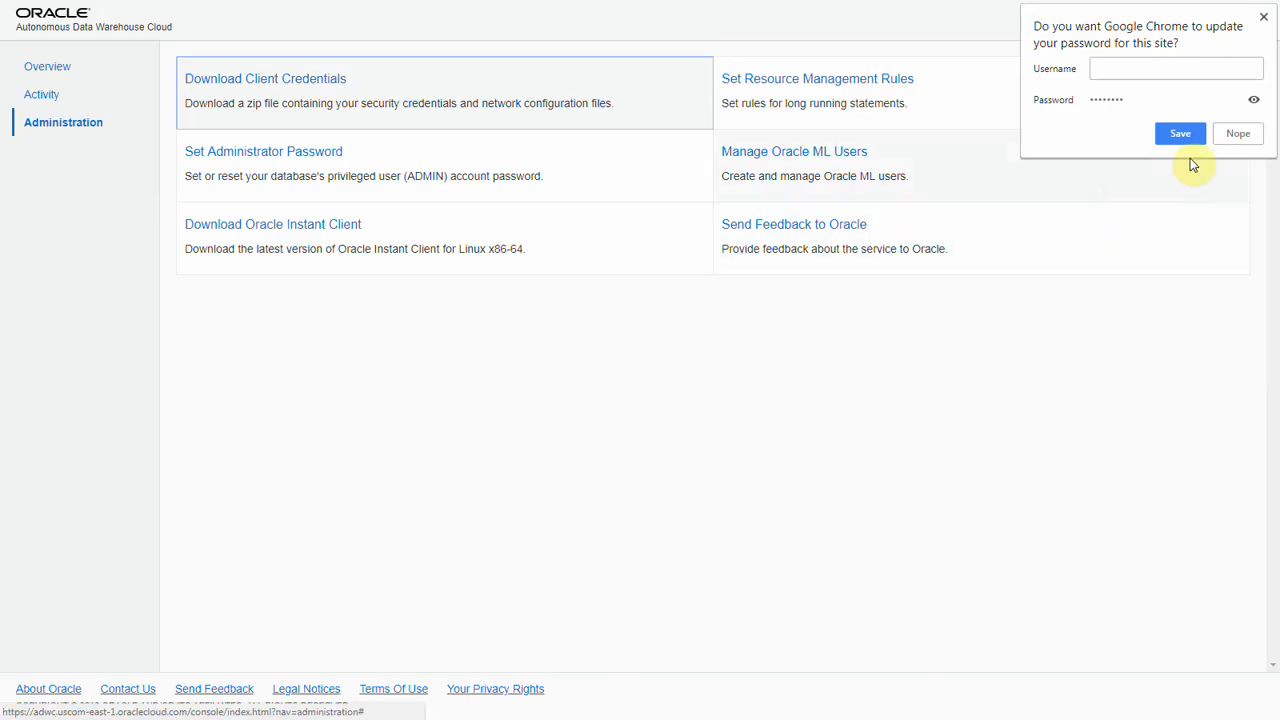
{"action": "left_click", "coordinate": [1237, 138]}
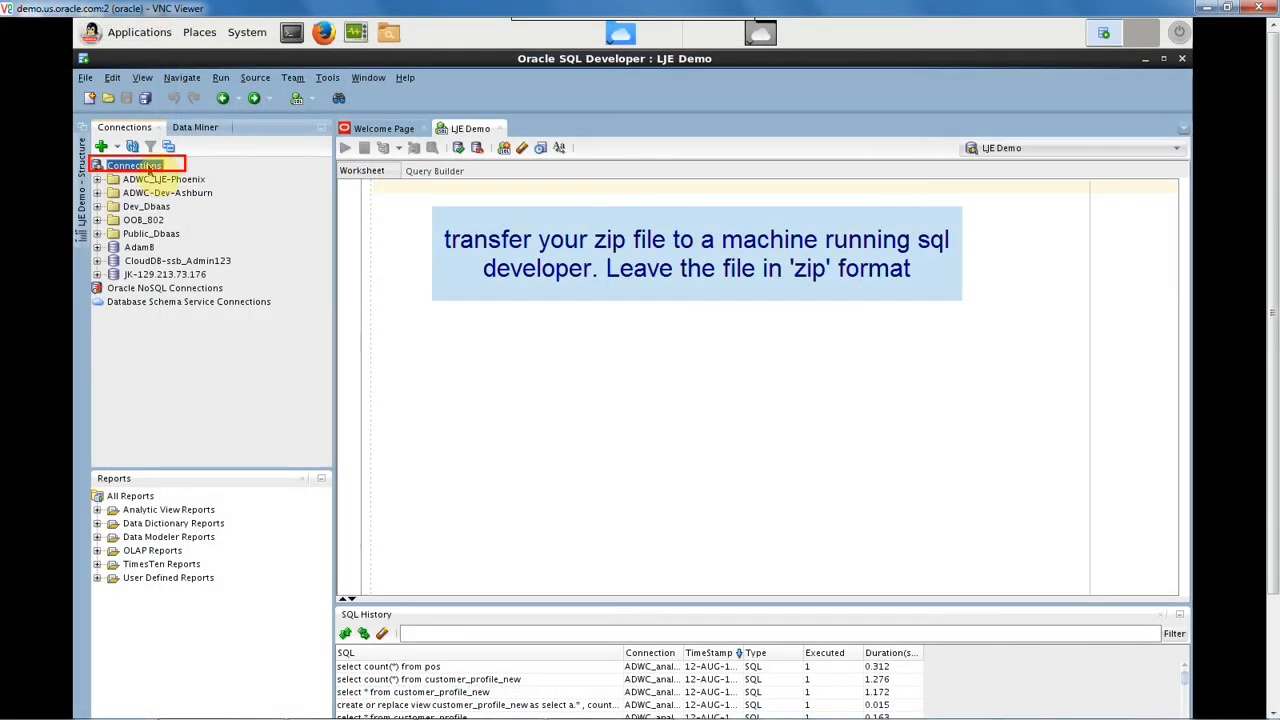
Switch to Oracle SQL Developer and start a new database connection named ADWC-Demo with username ADMIN and the account password.
{"action": "right_click", "coordinate": [148, 169]}
{"action": "left_click", "coordinate": [172, 177]}
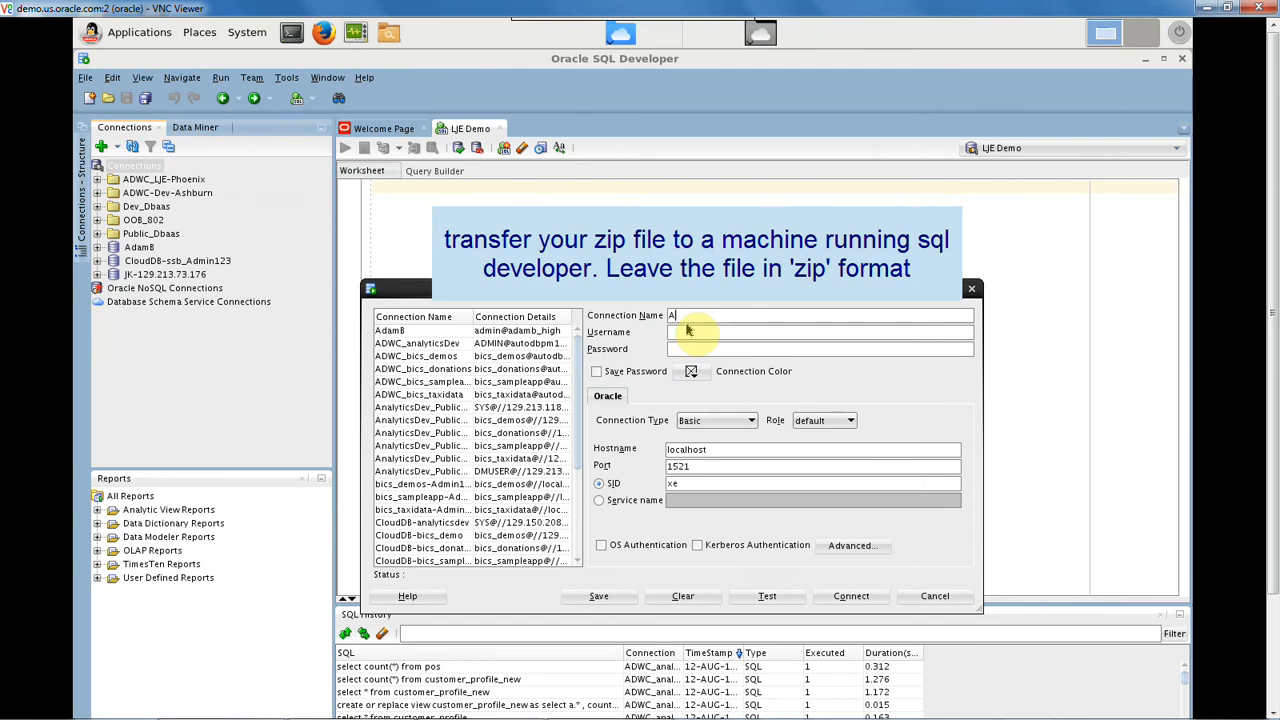
{"action": "type", "text": "ADWC-Demo"}
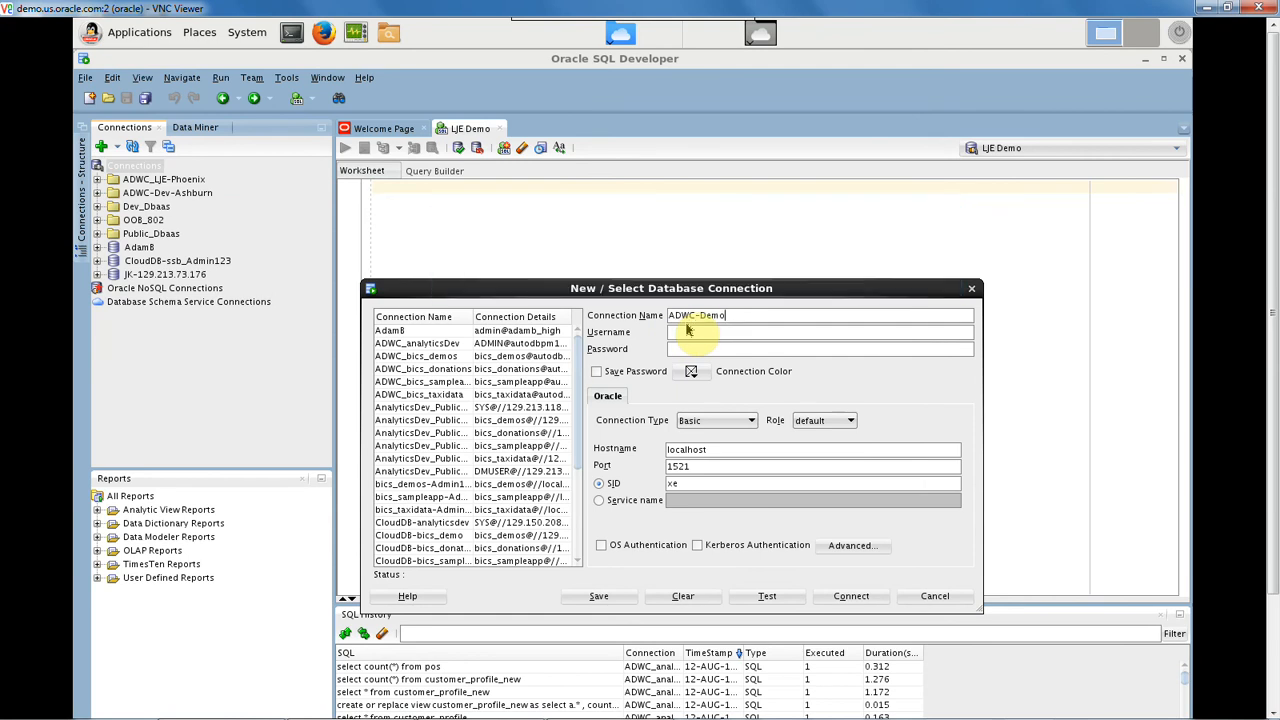
{"action": "left_click", "coordinate": [690, 338]}
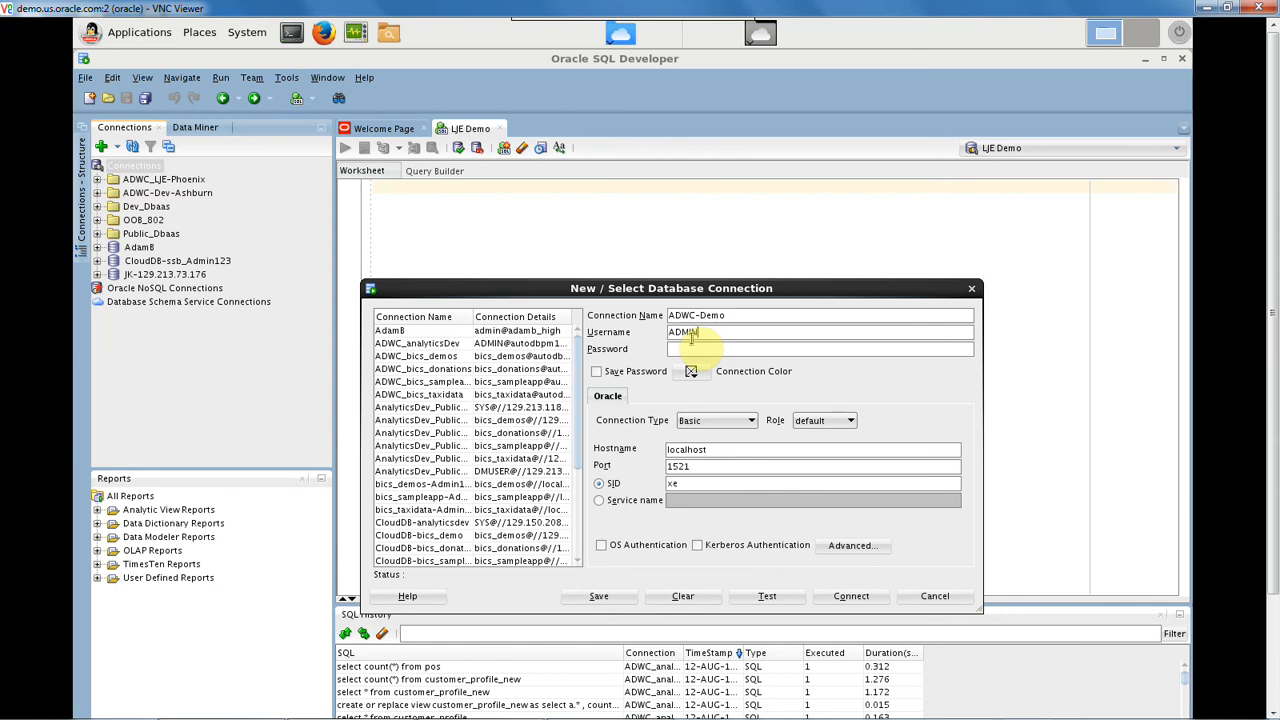
{"action": "key", "text": "ctrl+v"}
Set the connection type to Cloud PDB and choose wallet_AWDCDEMO.zip from /app/oracle as the configuration file.
{"action": "left_click", "coordinate": [697, 425]}
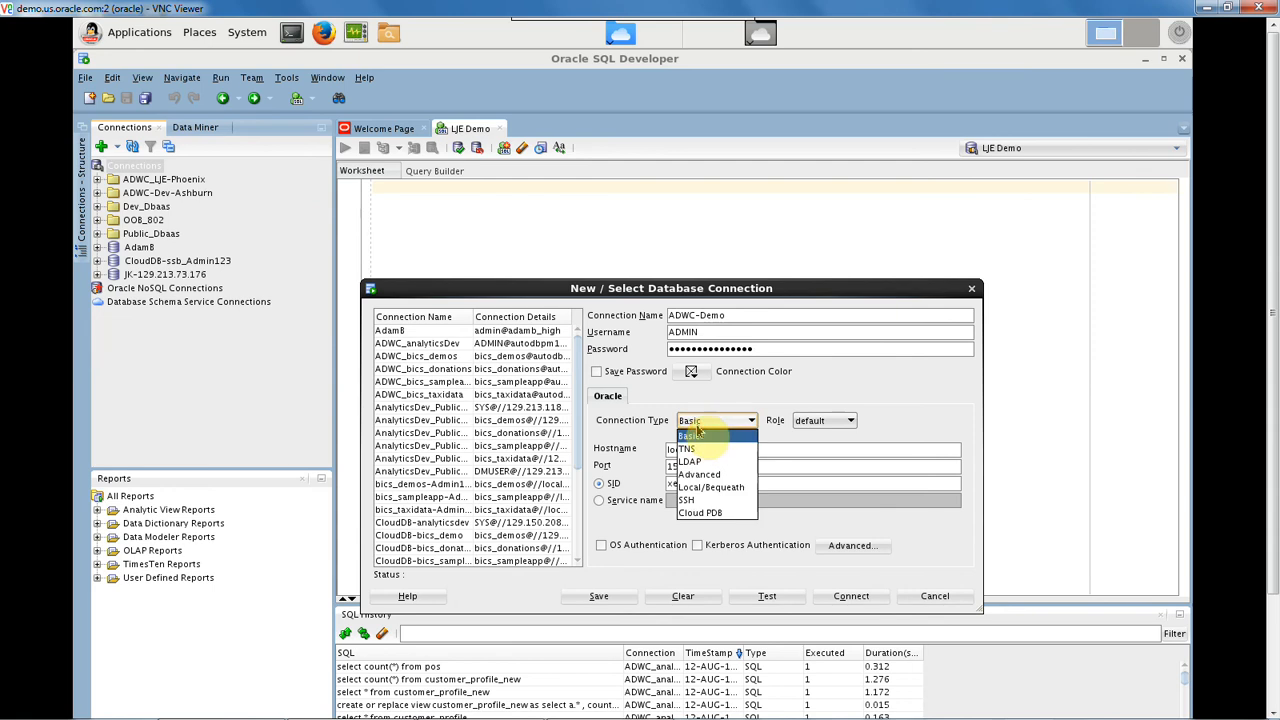
{"action": "left_click", "coordinate": [697, 518]}
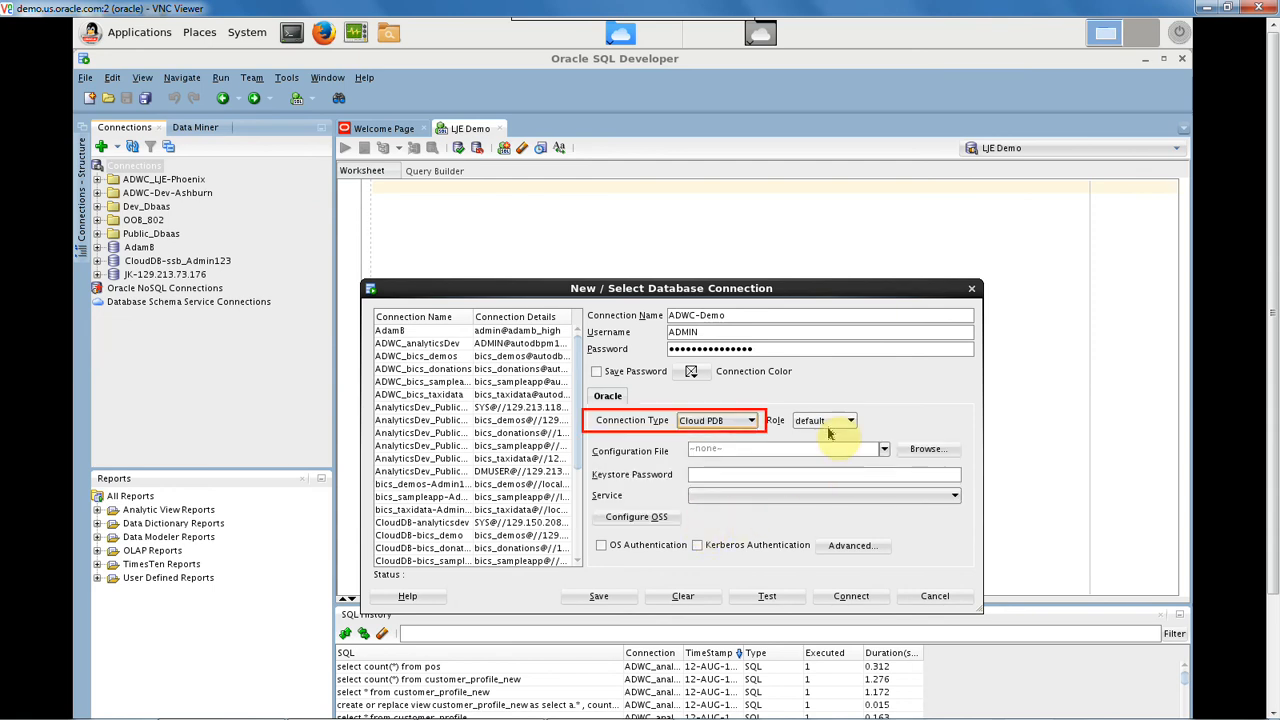
{"action": "left_click", "coordinate": [925, 449]}
{"action": "scroll", "coordinate": [595, 520], "scroll_direction": "down", "scroll_amount": 3}
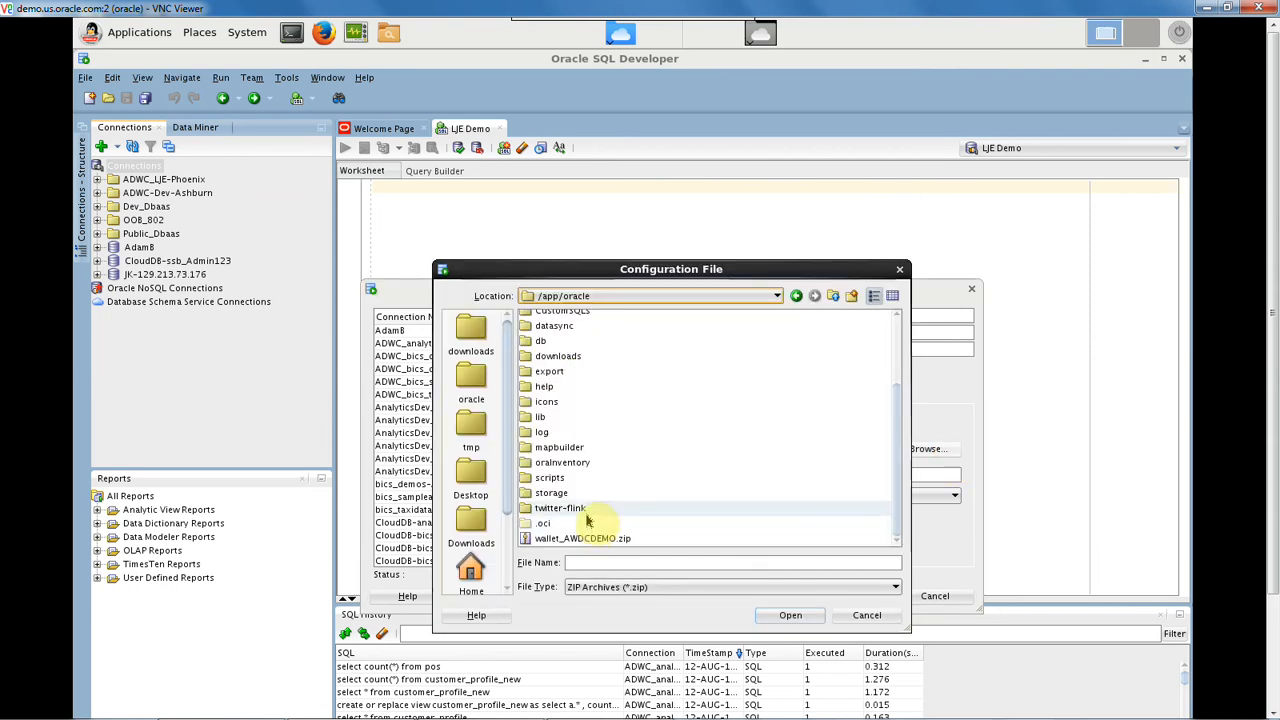
{"action": "left_click", "coordinate": [585, 539]}
{"action": "double_click", "coordinate": [585, 539]}
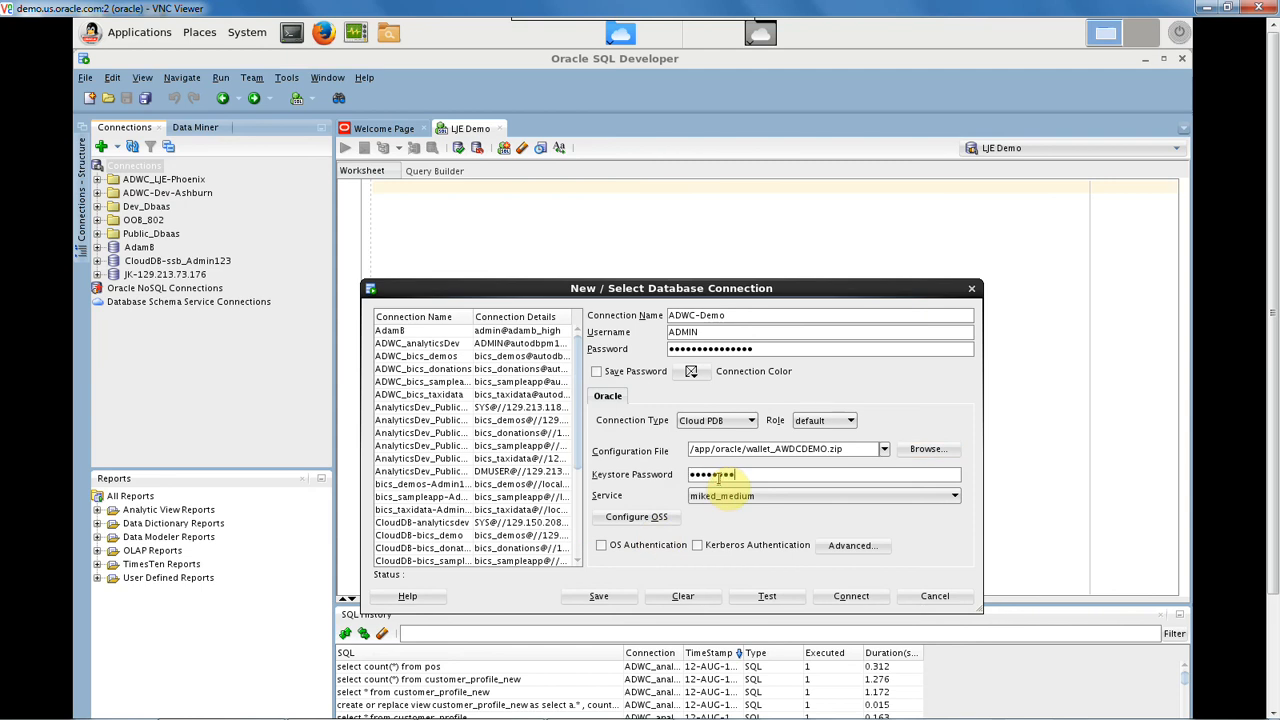
Select awdcdemo_medium as the service for the ADWC-Demo connection.
{"action": "left_click", "coordinate": [720, 496]}
{"action": "scroll", "coordinate": [957, 565], "scroll_direction": "down", "scroll_amount": 2}
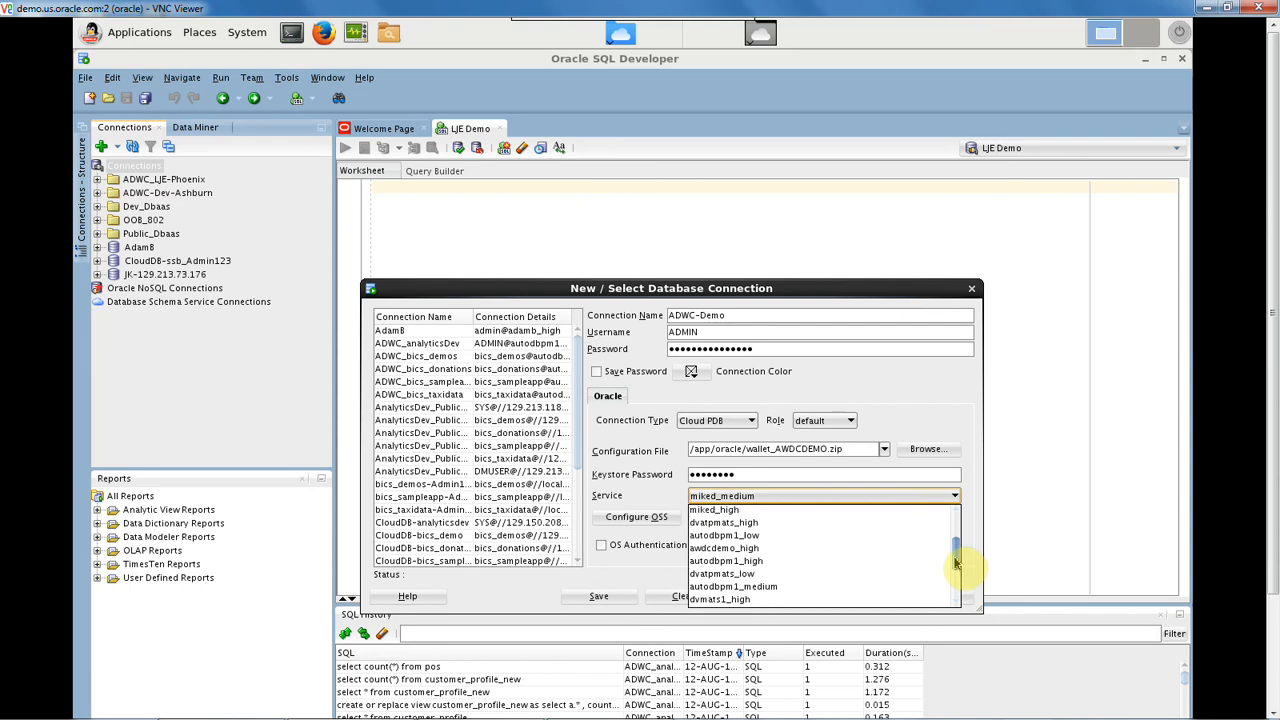
{"action": "scroll", "coordinate": [955, 565], "scroll_direction": "down", "scroll_amount": 3}
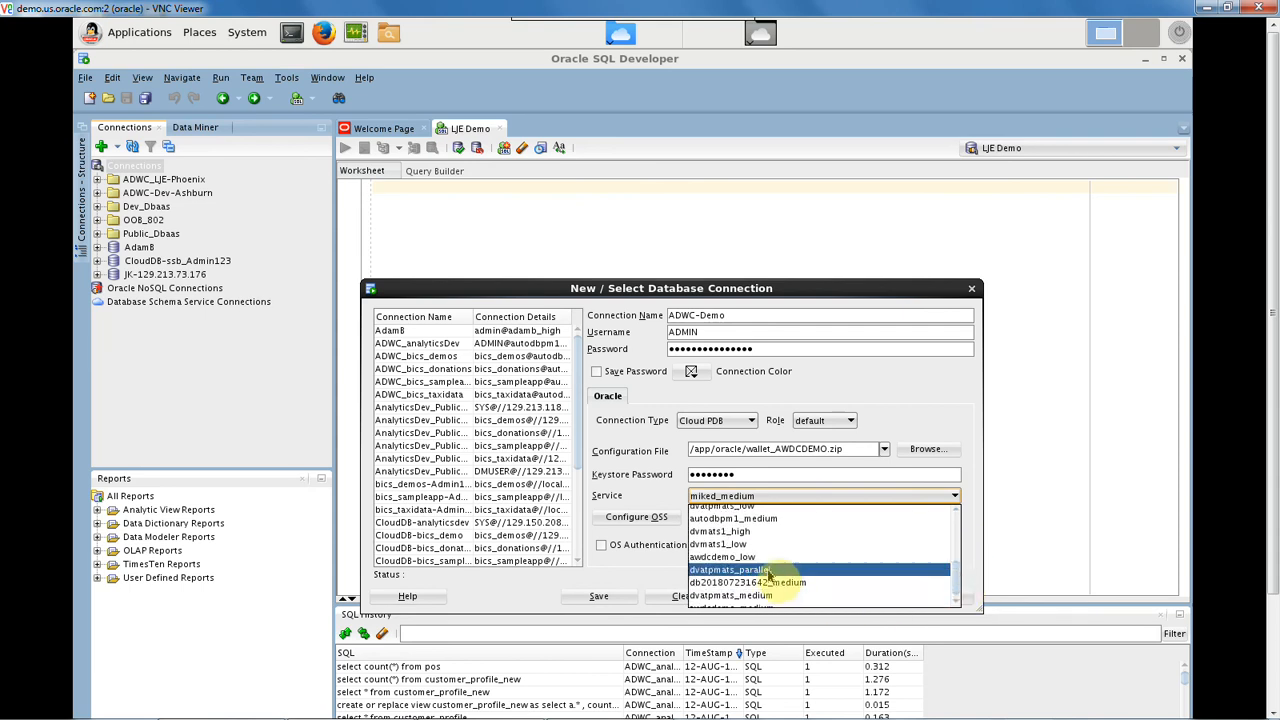
{"action": "scroll", "coordinate": [768, 573], "scroll_direction": "down", "scroll_amount": 1}
{"action": "left_click", "coordinate": [766, 600]}
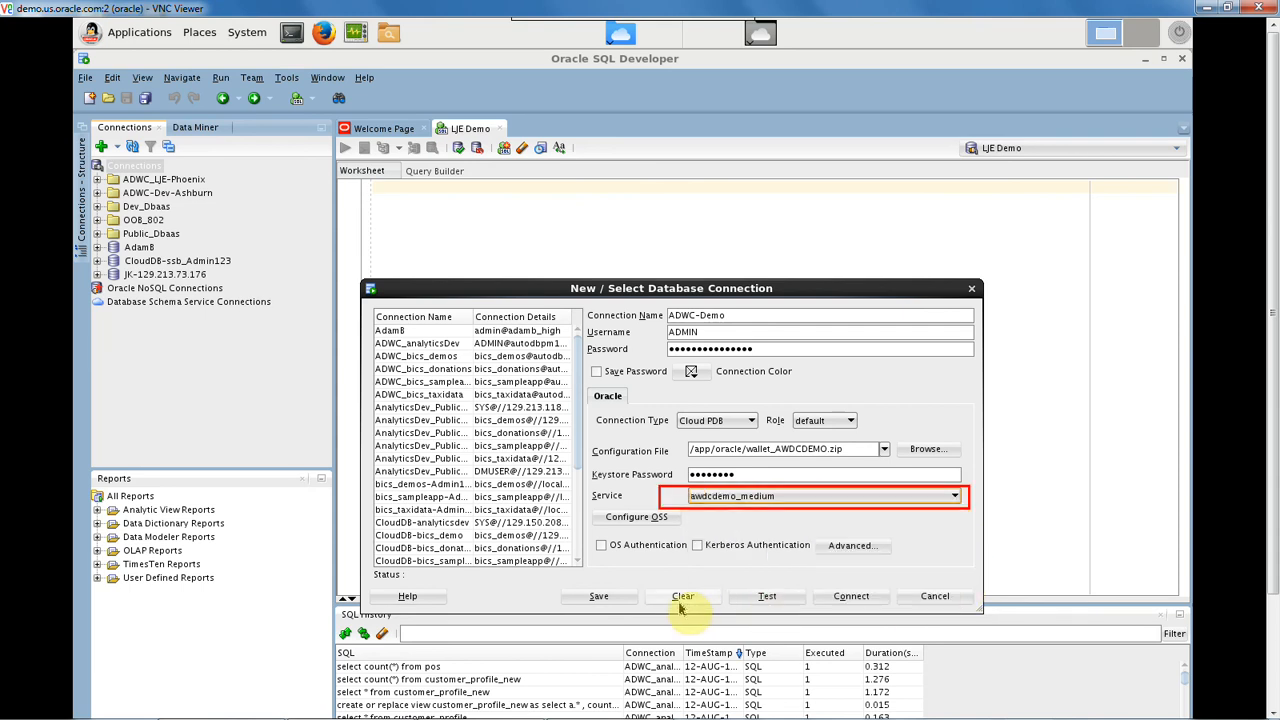
Test the ADWC-Demo connection, save it and close the connection dialog.
{"action": "left_click", "coordinate": [771, 601]}
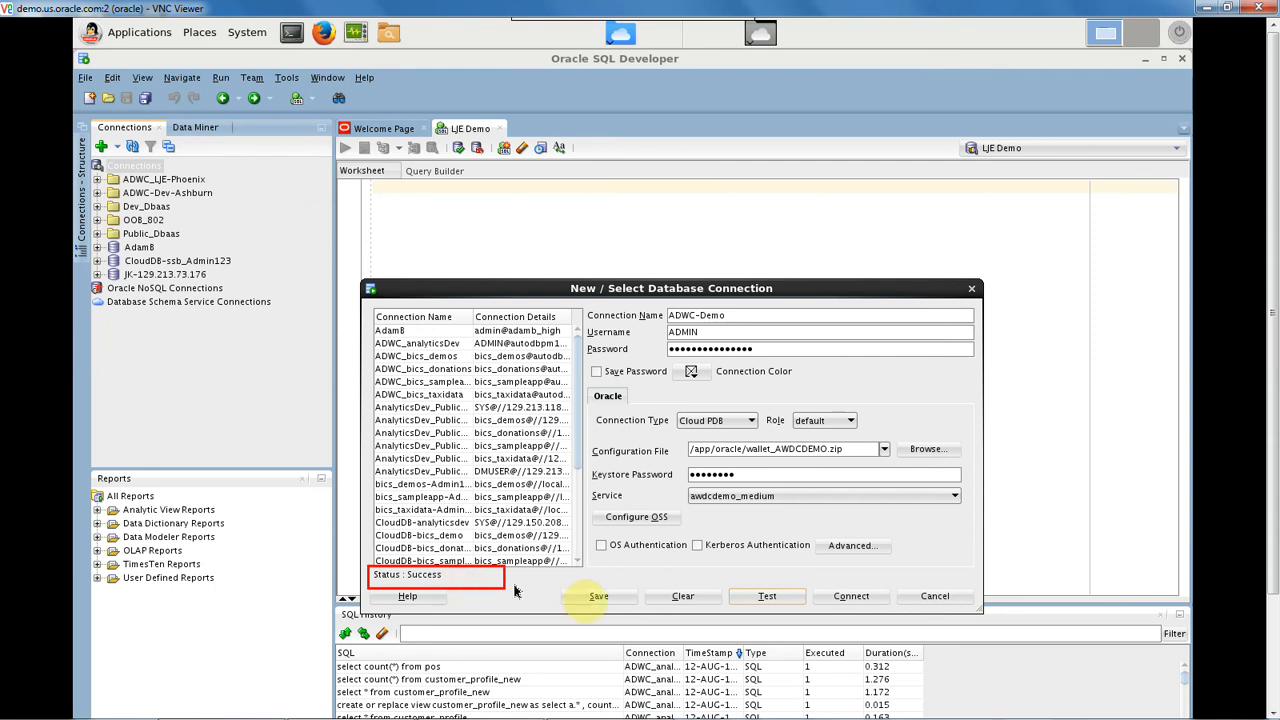
{"action": "left_click", "coordinate": [599, 597]}
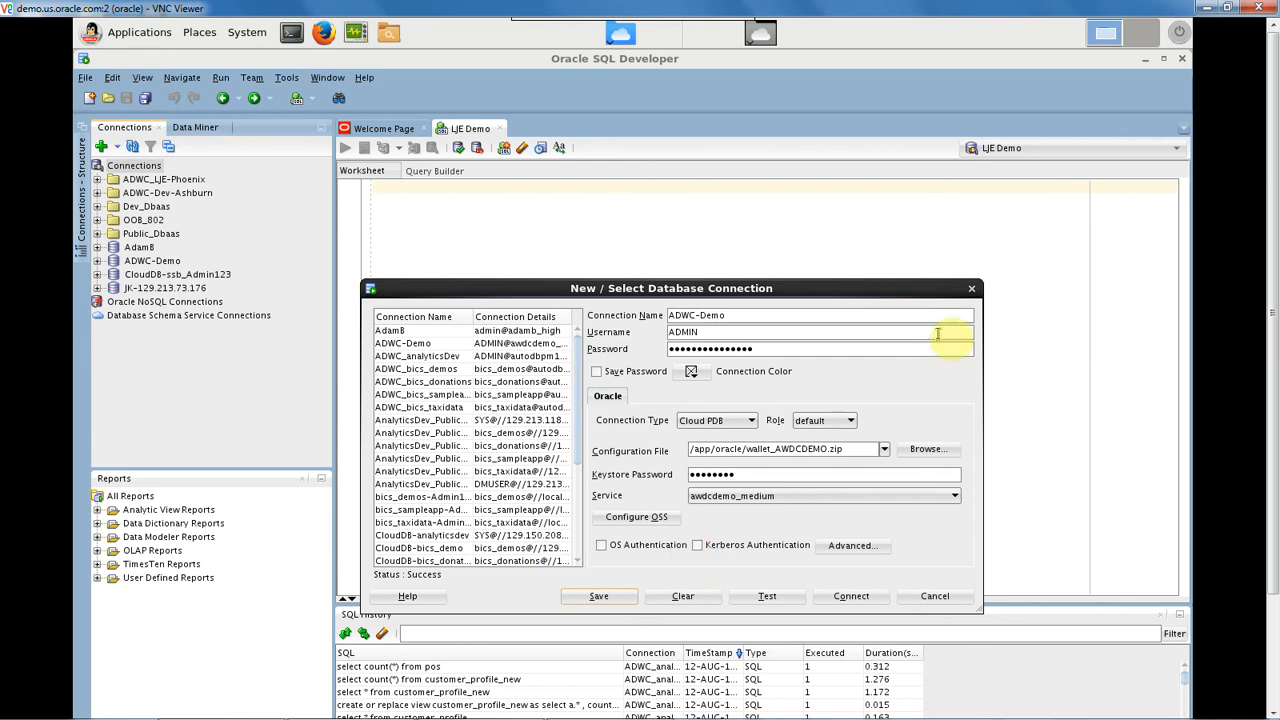
{"action": "left_click", "coordinate": [970, 290]}
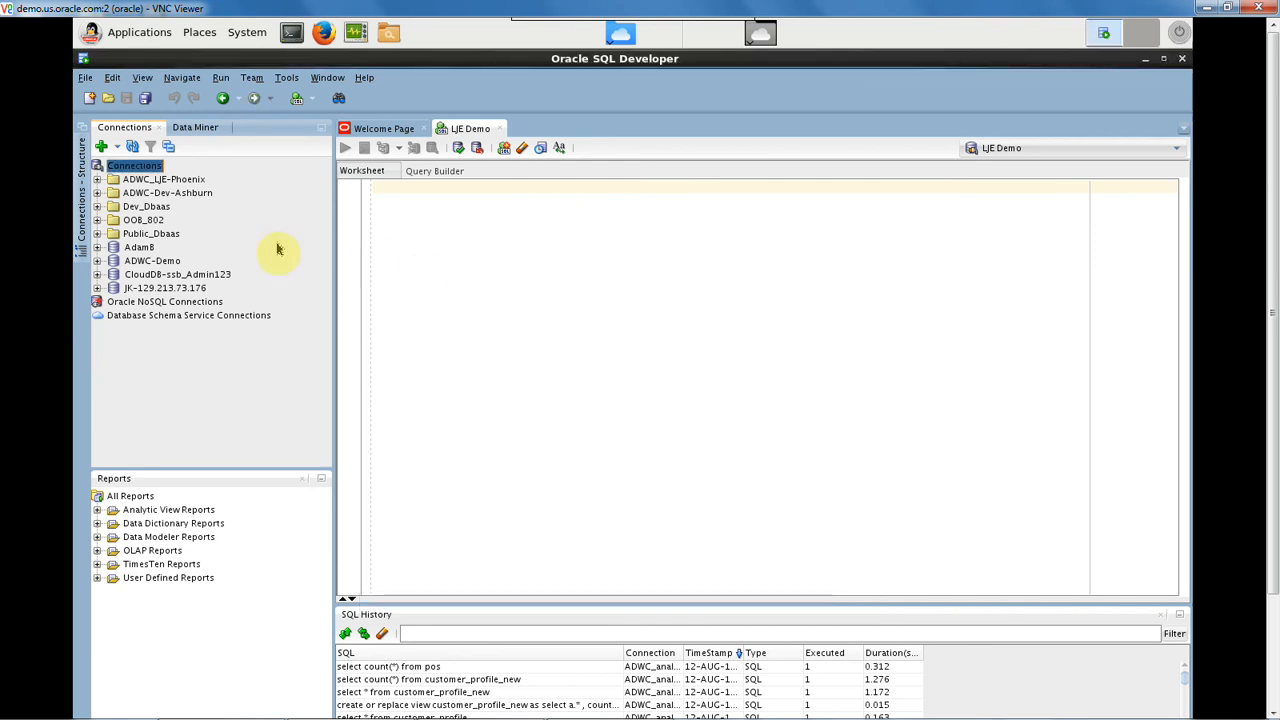
Connect to the ADWC-Demo database and expand its Other Users node down to the SSB schema.
{"action": "left_click", "coordinate": [97, 261]}
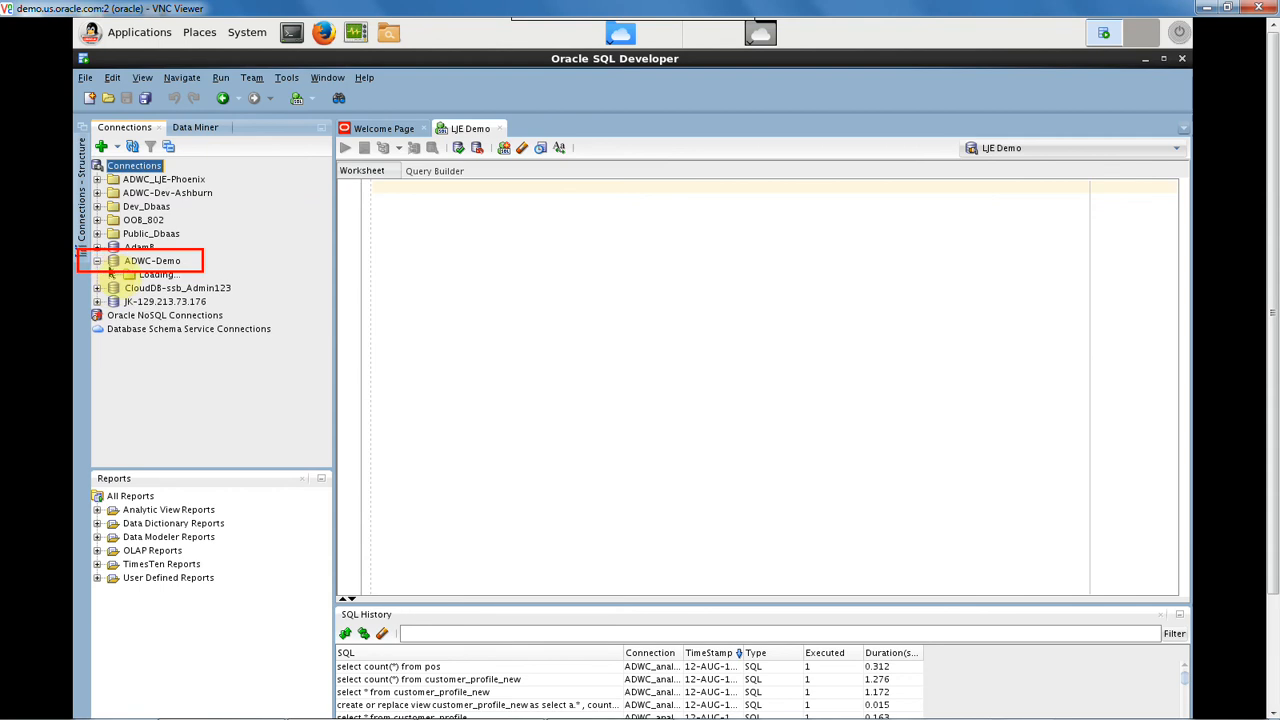
{"action": "left_click", "coordinate": [114, 273]}
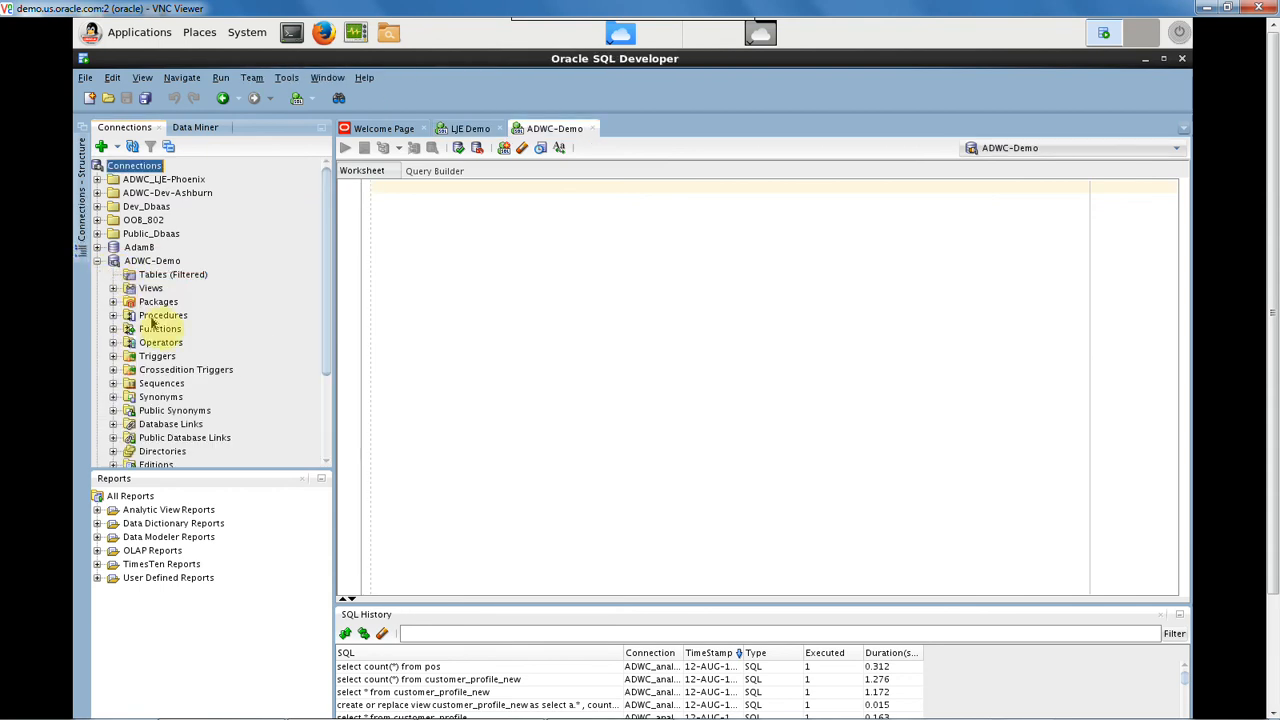
{"action": "scroll", "coordinate": [155, 320], "scroll_direction": "down", "scroll_amount": 3}
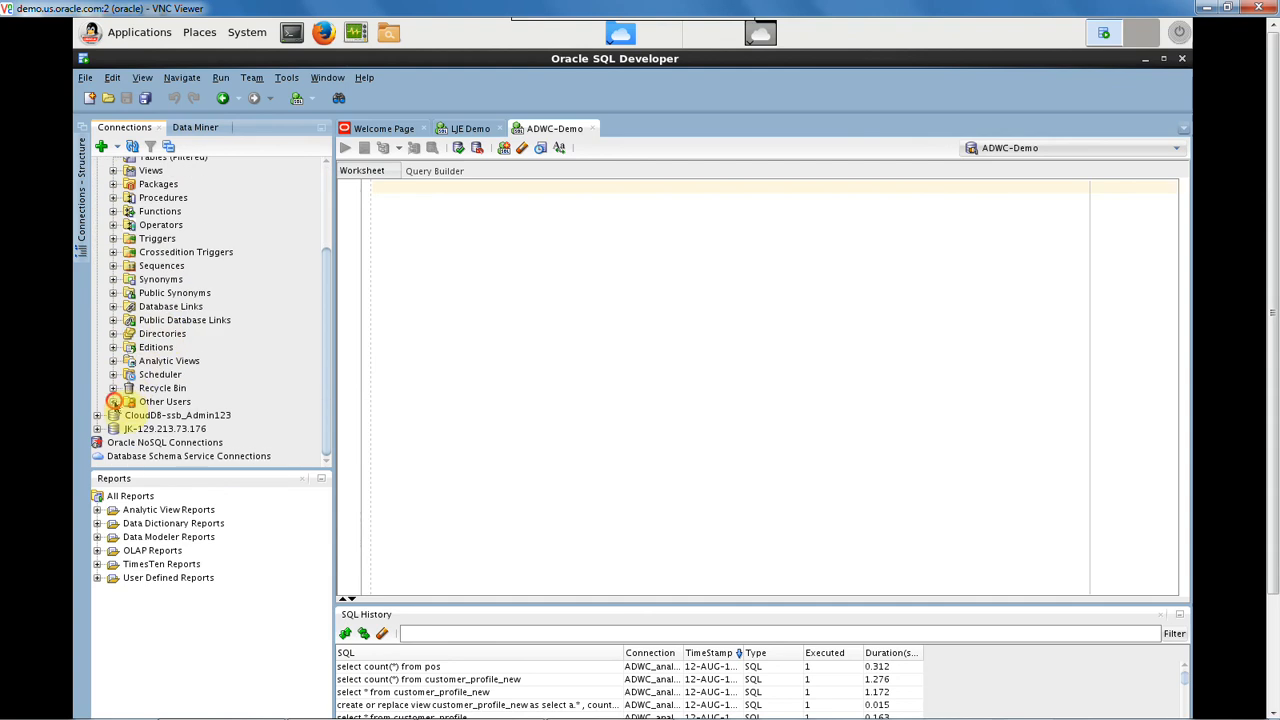
{"action": "left_click", "coordinate": [113, 401]}
{"action": "scroll", "coordinate": [190, 400], "scroll_direction": "down", "scroll_amount": 1}
{"action": "scroll", "coordinate": [190, 405], "scroll_direction": "down", "scroll_amount": 8}
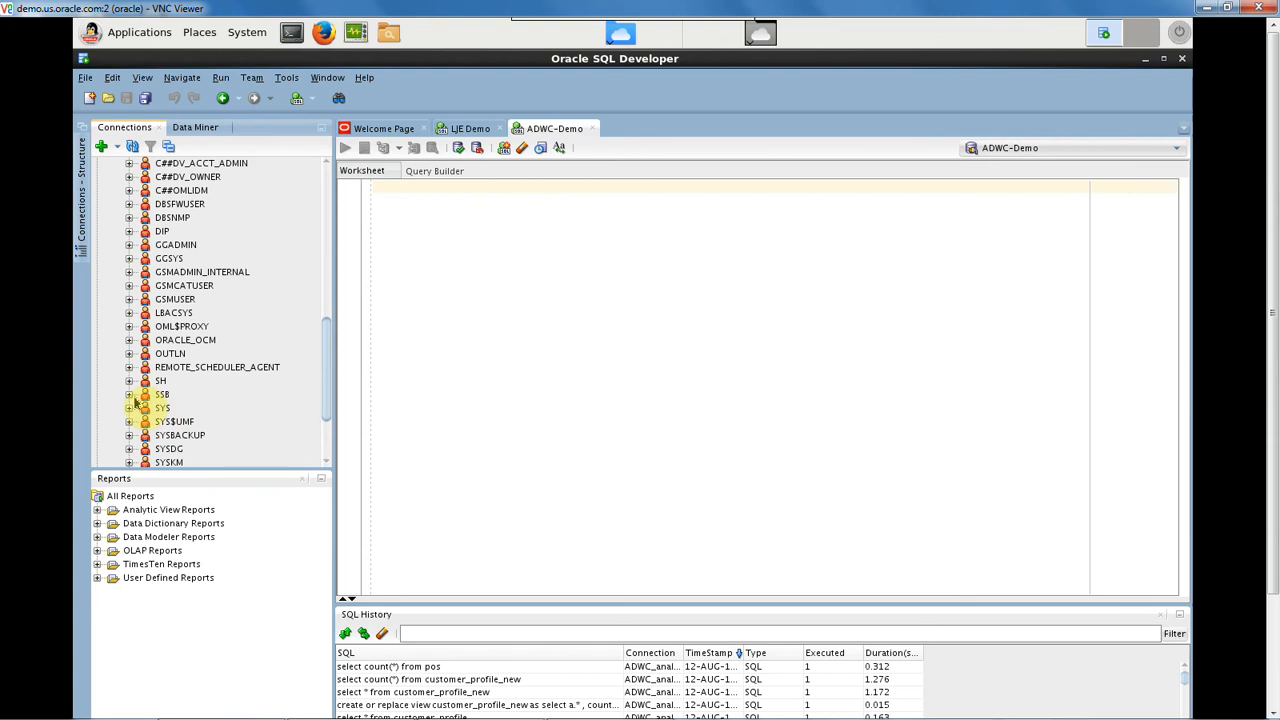
Expand the SSB schema and examine its list of tables.
{"action": "left_click", "coordinate": [129, 395]}
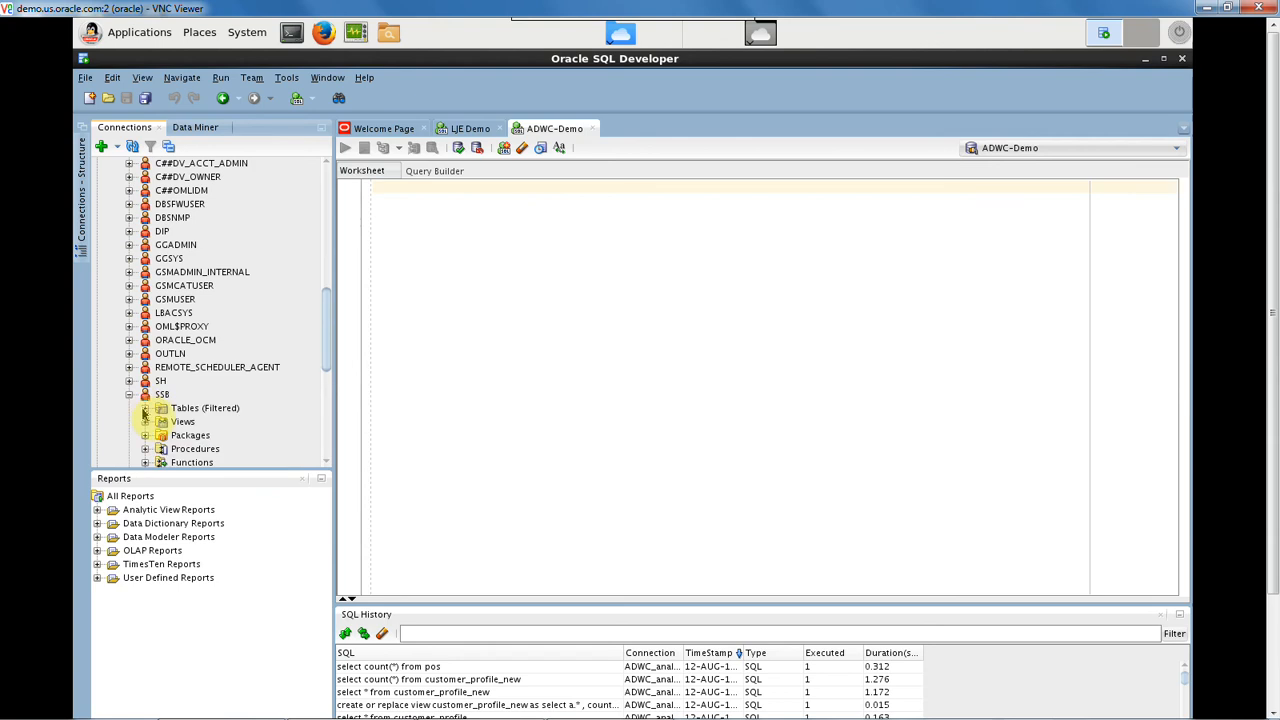
{"action": "left_click", "coordinate": [145, 408]}
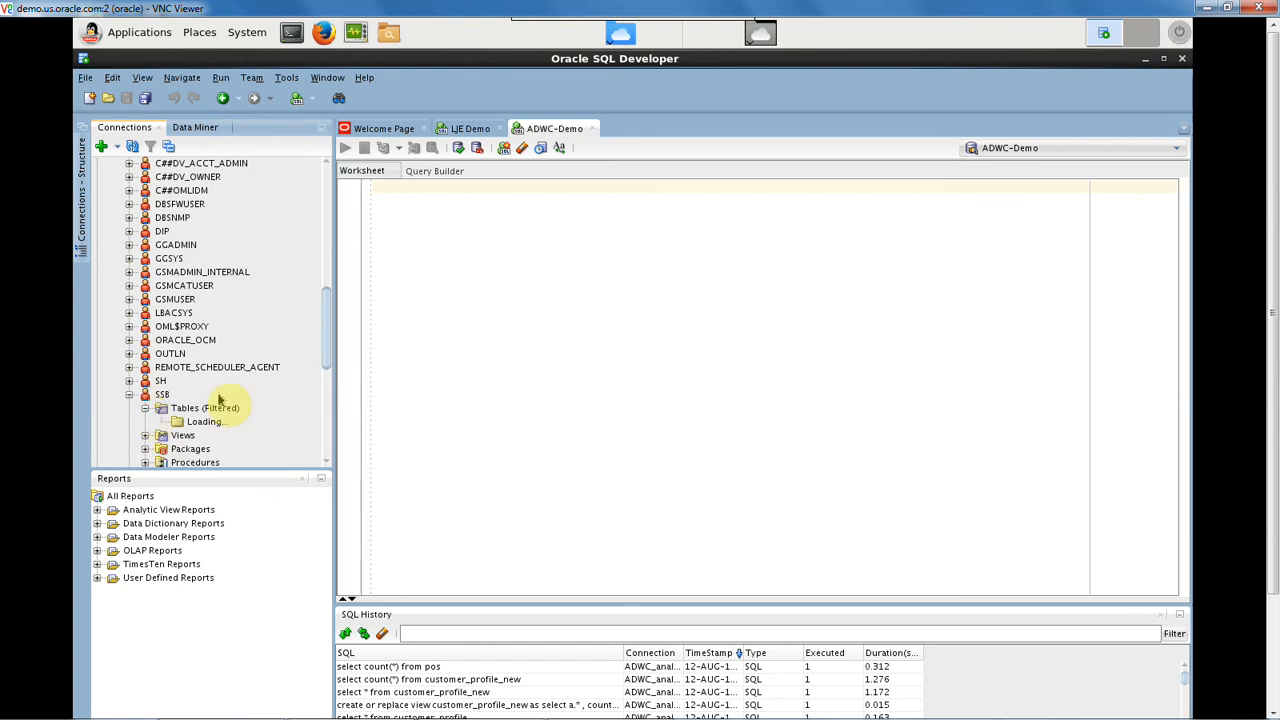
{"action": "scroll", "coordinate": [220, 400], "scroll_direction": "down", "scroll_amount": 3}
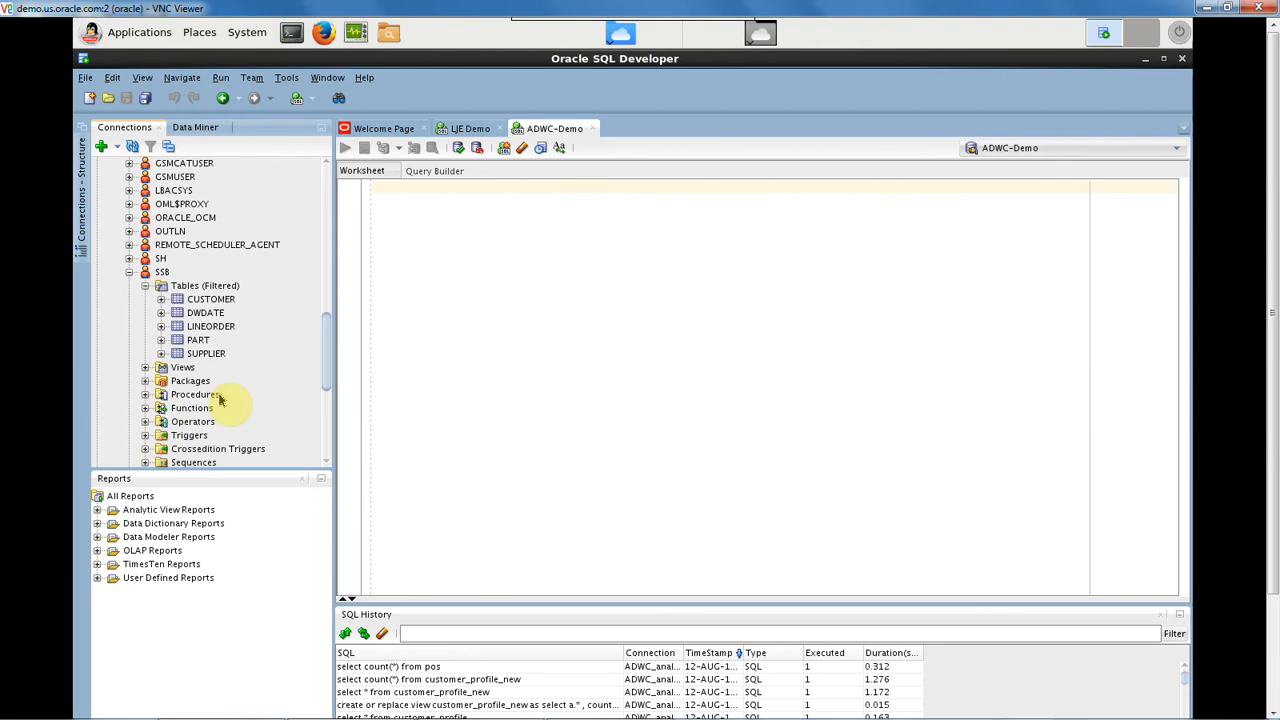
{"action": "scroll", "coordinate": [222, 400], "scroll_direction": "up", "scroll_amount": 2}
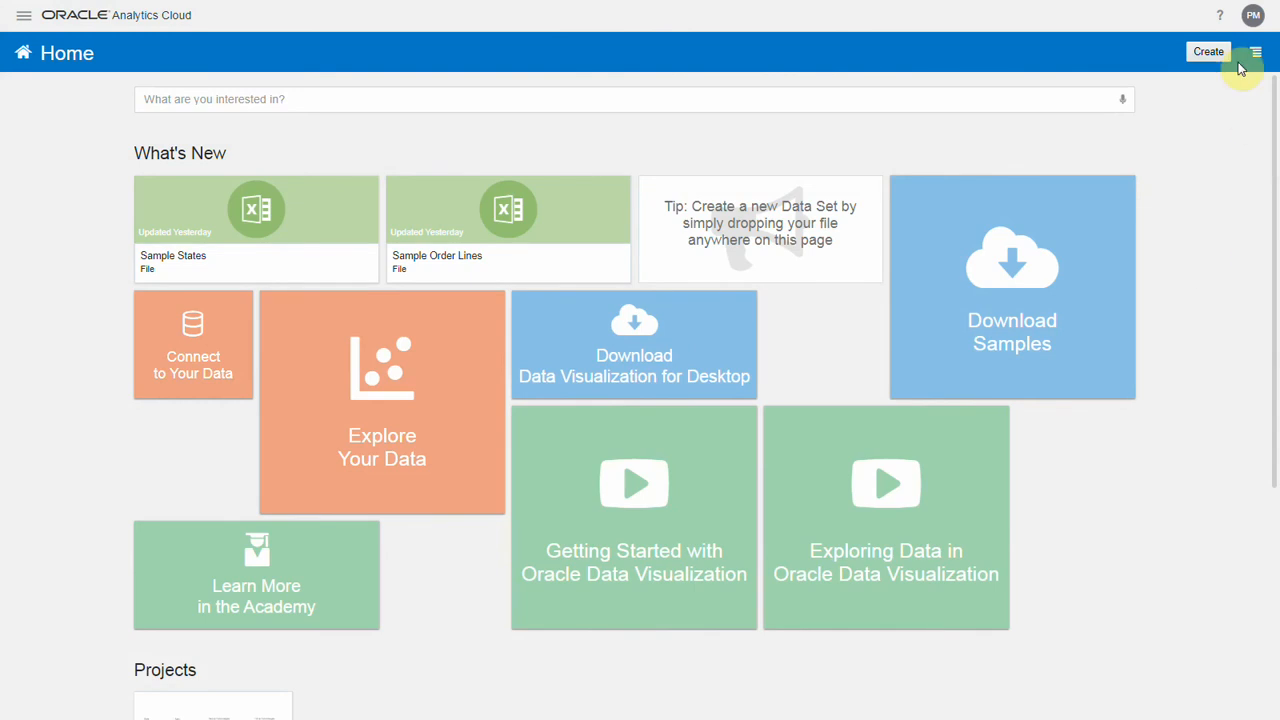
Switch to Oracle Analytics Cloud and start an Oracle Autonomous Data Warehouse Cloud connection named SampleADWC with host adwc.uscom-east-1.oraclecloud.com.
{"action": "left_click", "coordinate": [1208, 53]}
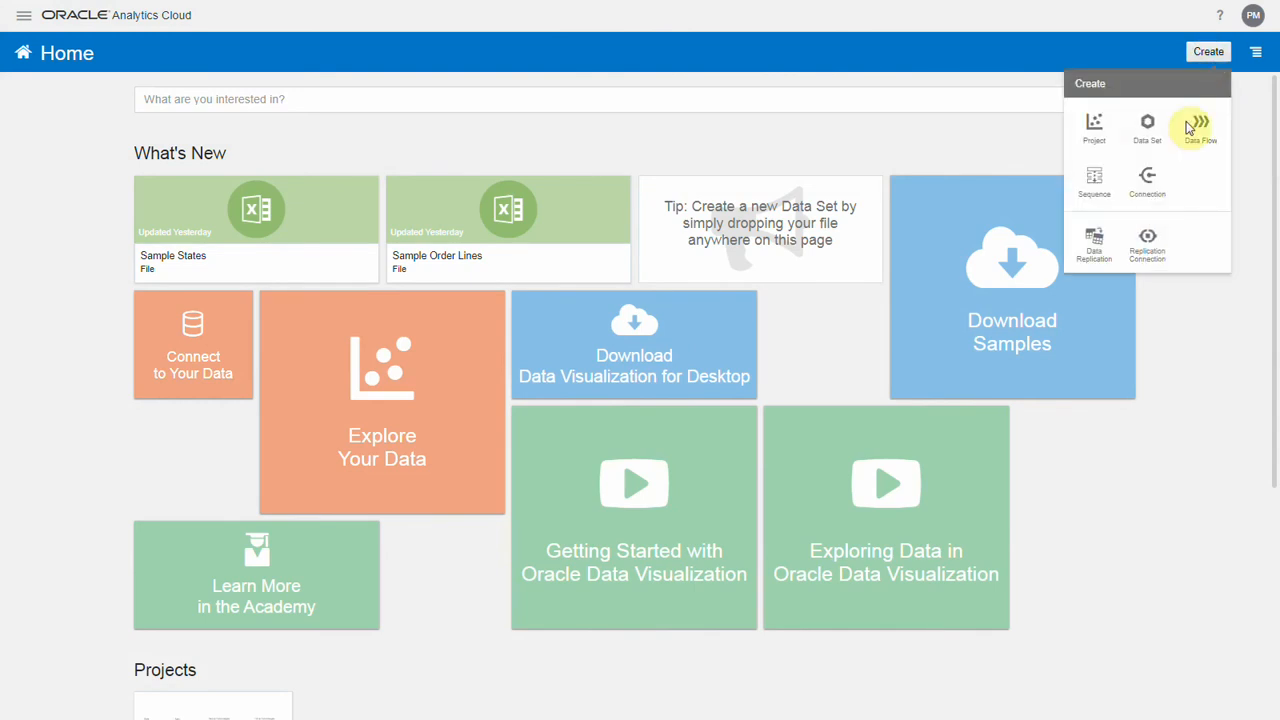
{"action": "left_click", "coordinate": [1148, 178]}
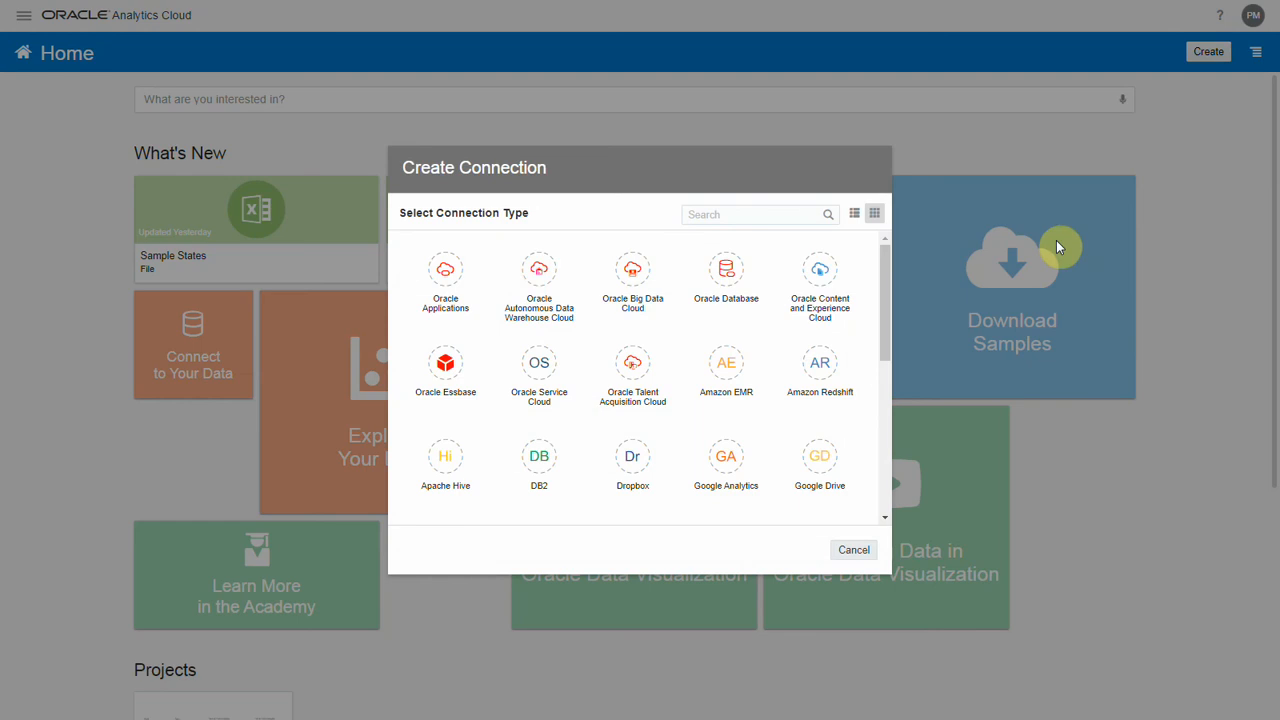
{"action": "left_click", "coordinate": [549, 282]}
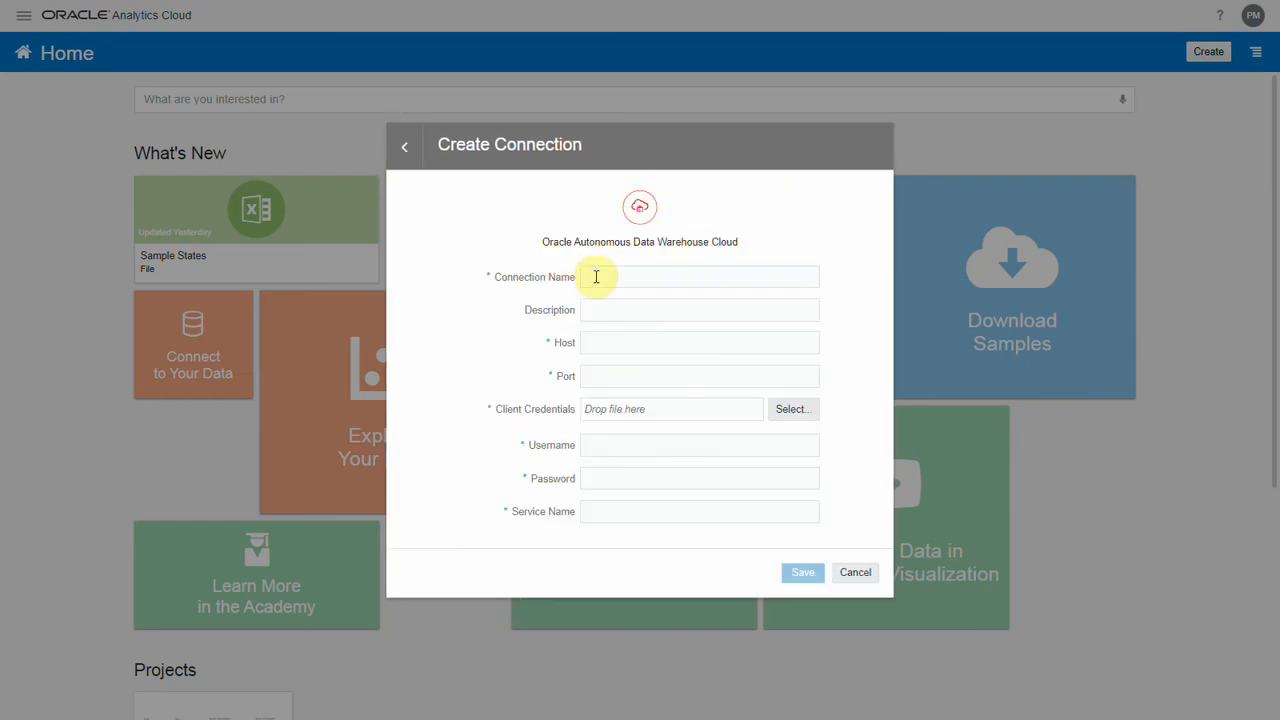
{"action": "type", "text": "SampleADWC"}
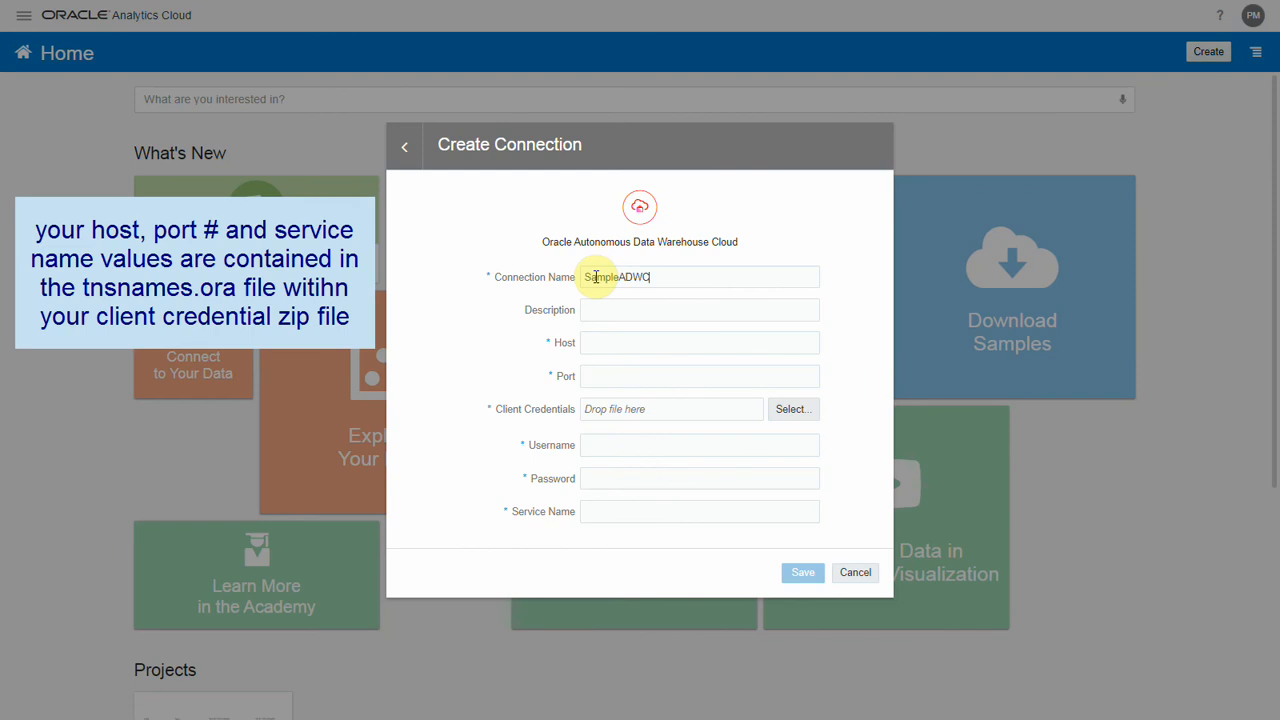
{"action": "type", "text": "adwc.uscom-east-1.oraclecloud.com"}
Set the connection's port to 1522 and choose cwallet.sso from the ECAADWC1DB_wallet folder as the client credentials.
{"action": "left_click", "coordinate": [607, 380]}
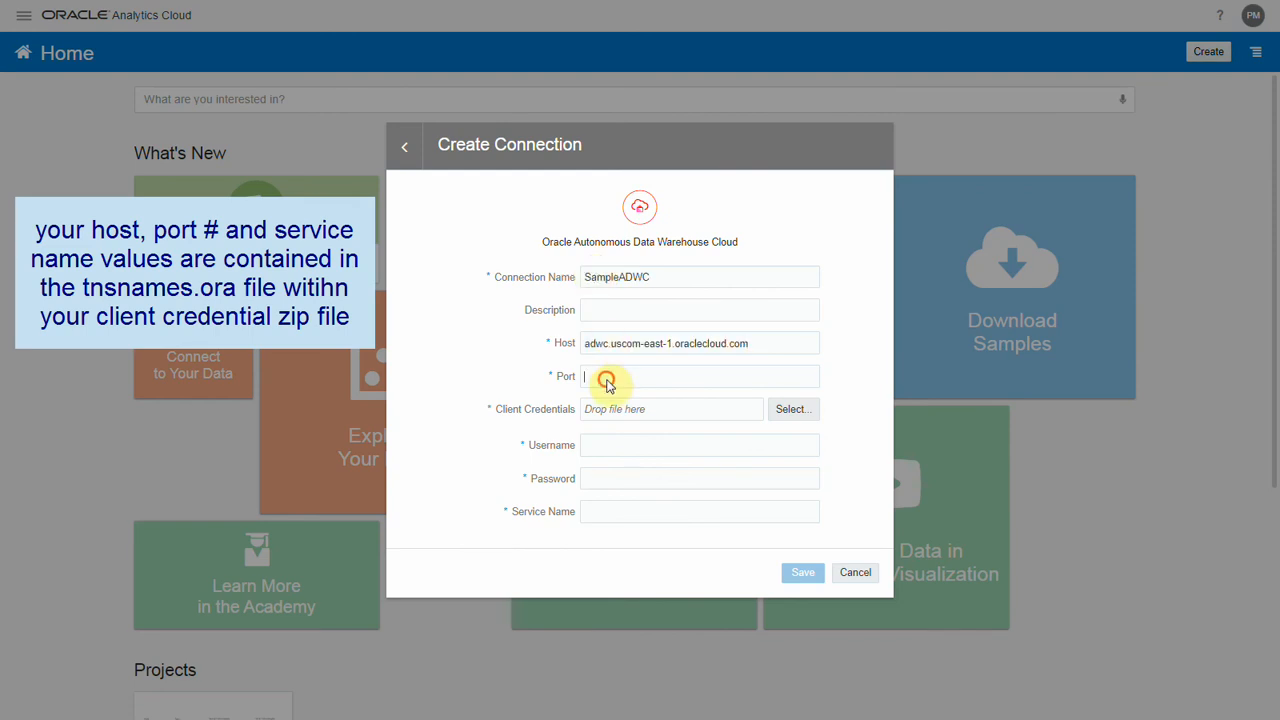
{"action": "left_click", "coordinate": [792, 412]}
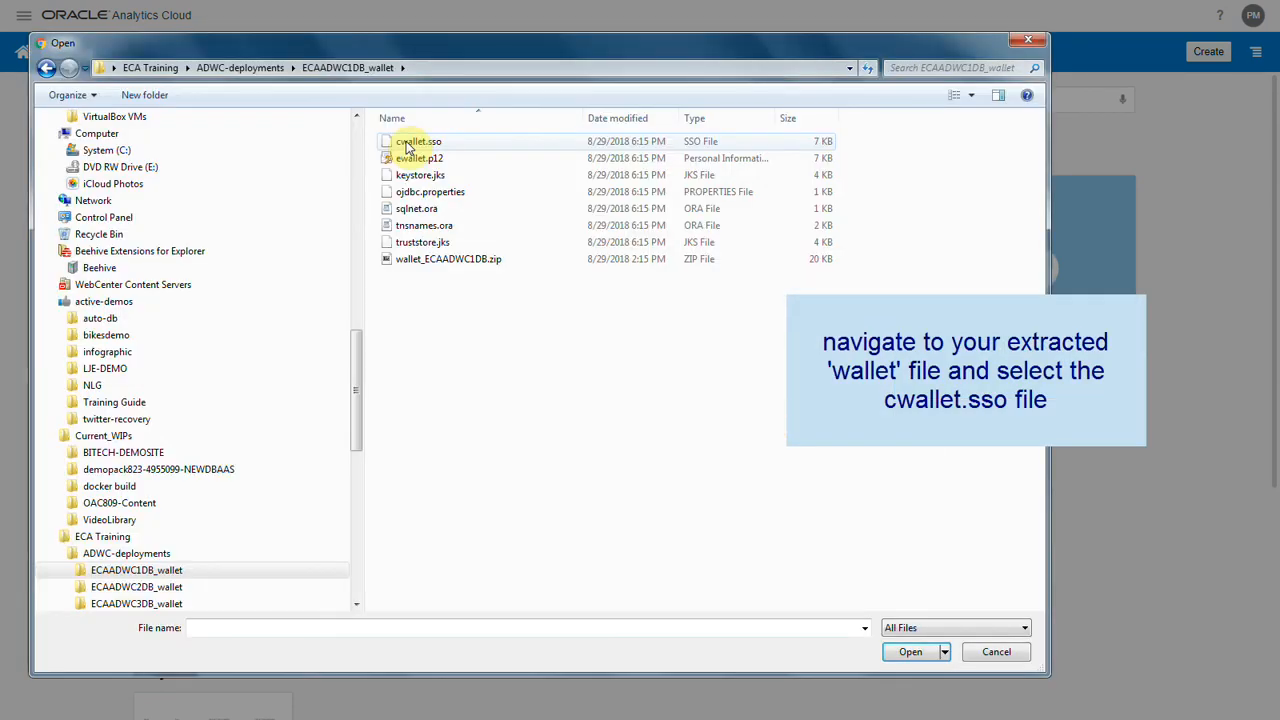
{"action": "double_click", "coordinate": [412, 142]}
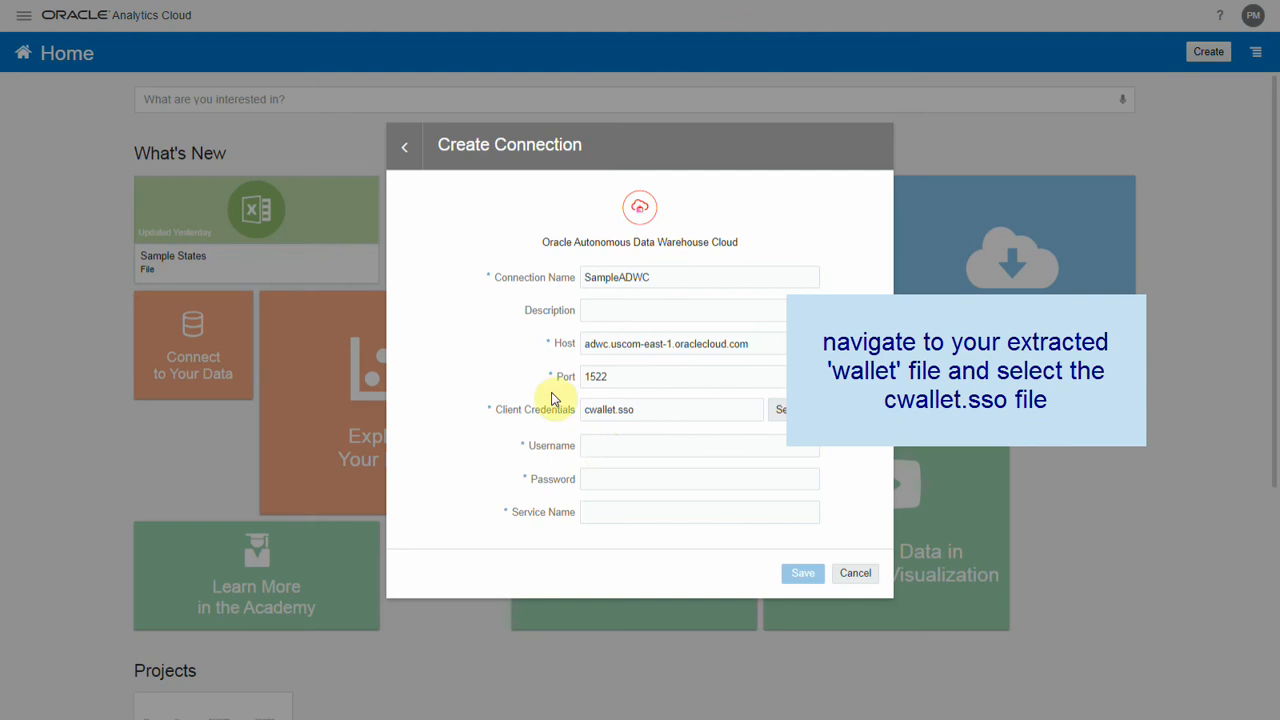
Enter username ADMIN, the account password and the service name ending in ecaadwc1db_high.adwc.oraclecloud.com, and save the connection.
{"action": "left_click", "coordinate": [605, 445]}
{"action": "type", "text": "A"}
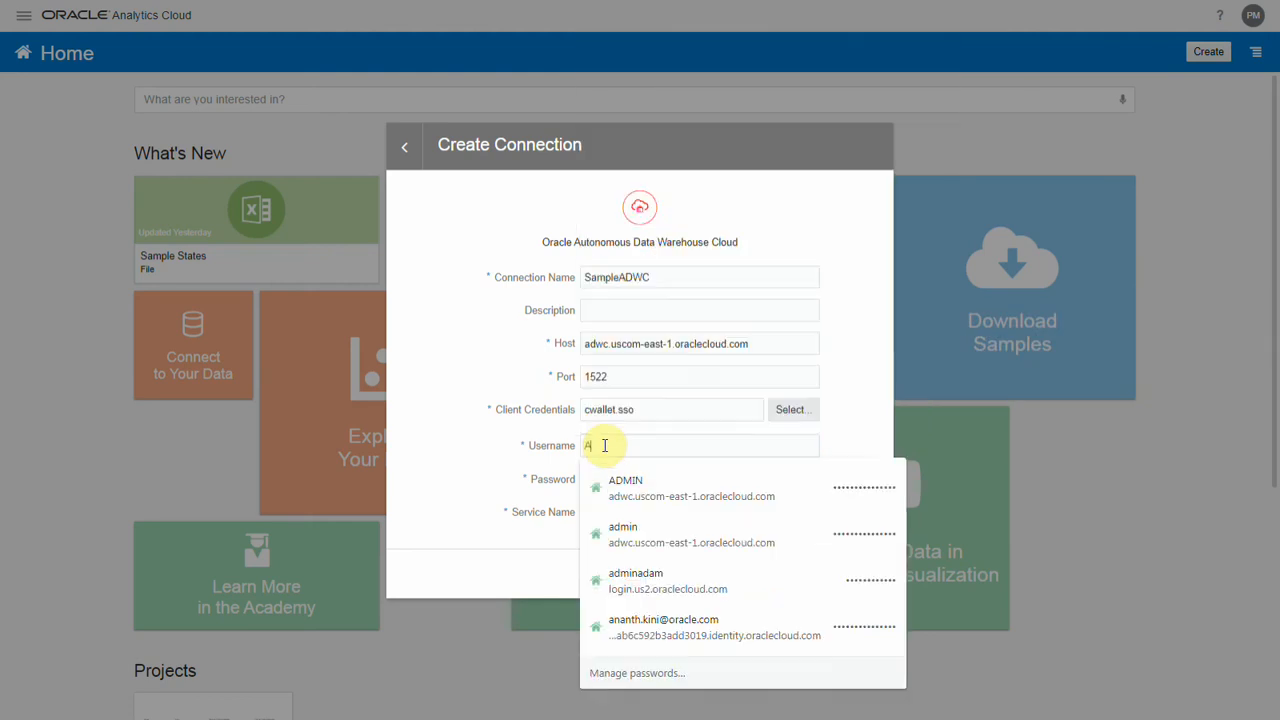
{"action": "type", "text": "DMIN"}
{"action": "key", "text": "Tab"}
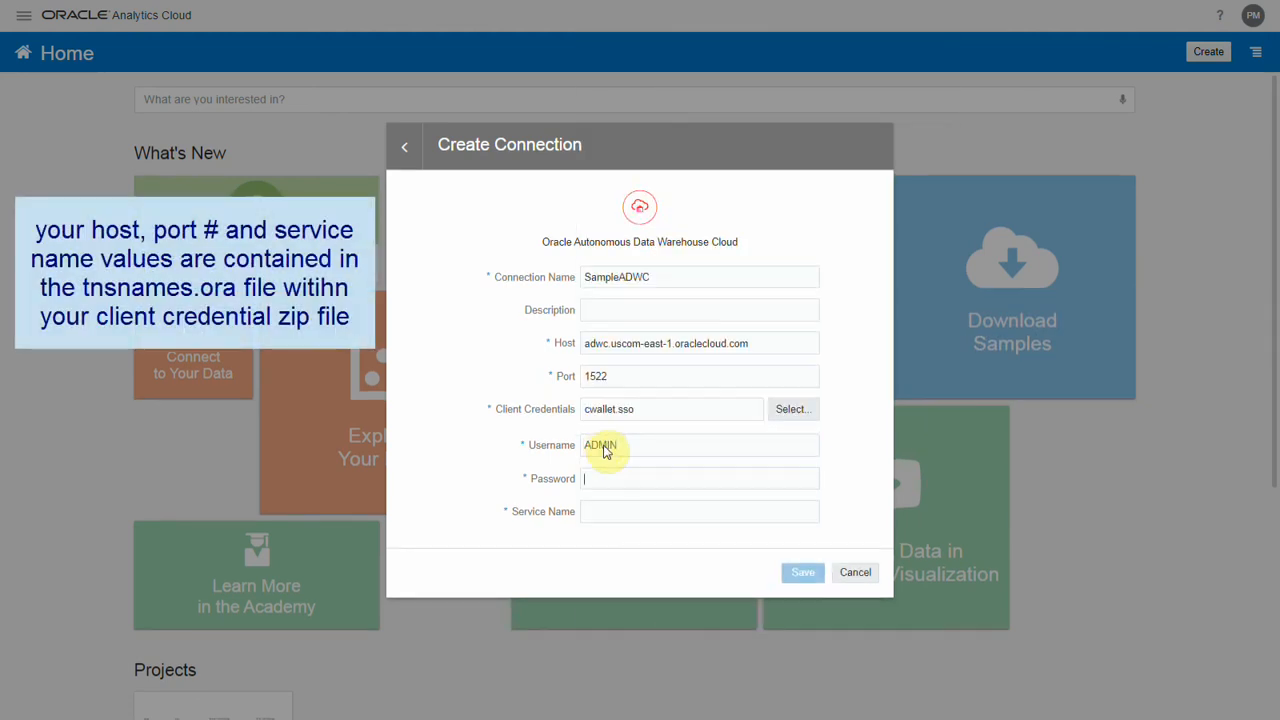
{"action": "type", "text": "••••••••••••••"}
{"action": "type", "text": "wyycbmg_ecaadwc1db_high.adwc.oraclecloud.com"}
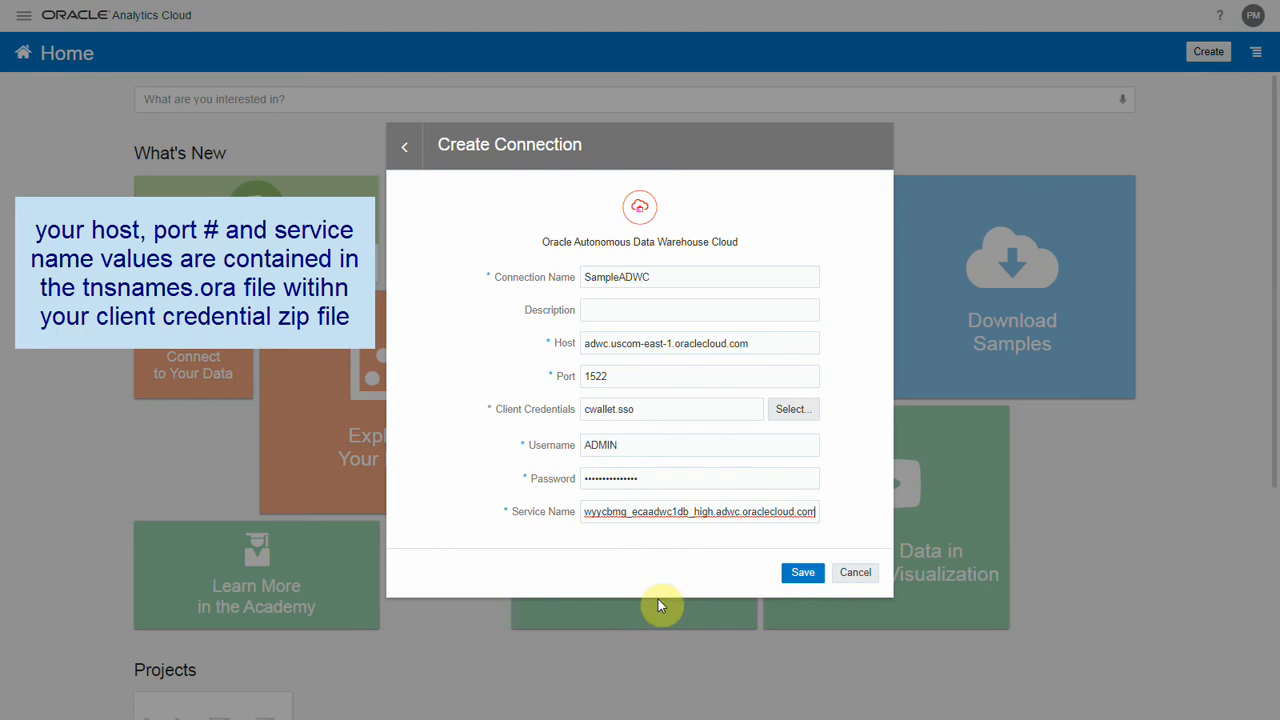
{"action": "left_click", "coordinate": [803, 573]}
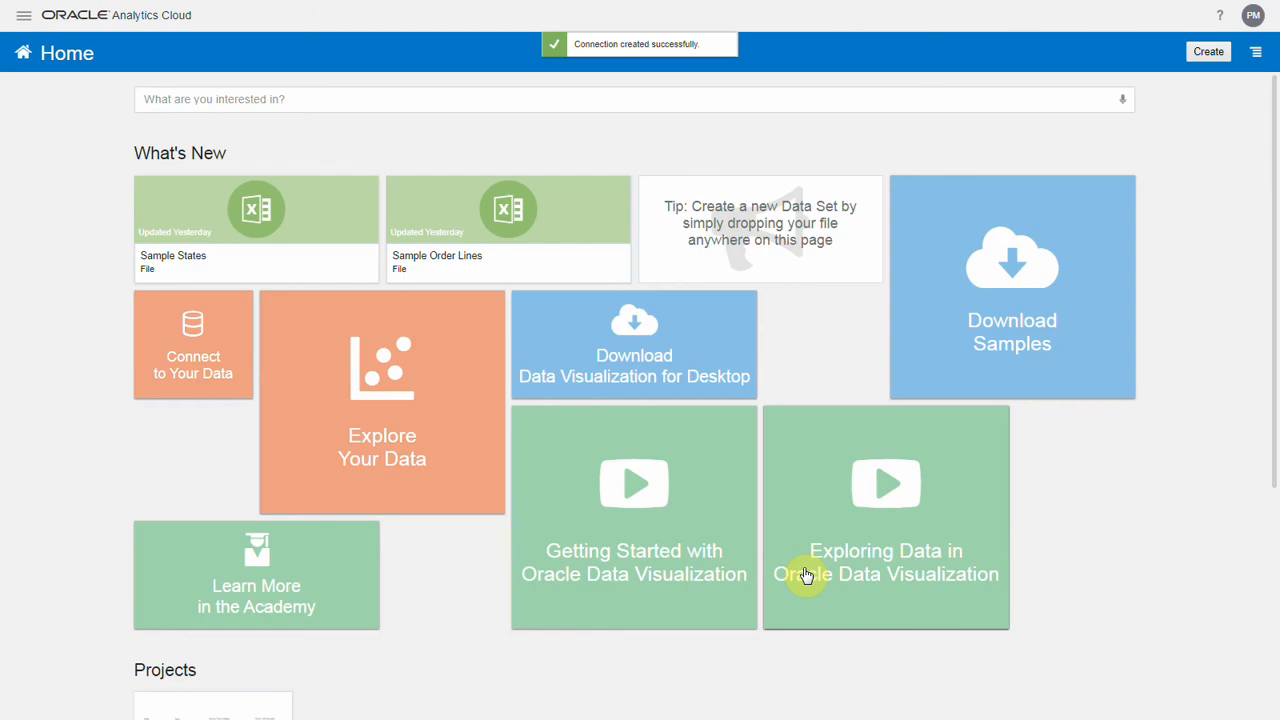
Create a data set from the SampleADWC connection with all columns of the SSB schema's LINEORDER table, and preview its data.
{"action": "left_click", "coordinate": [1209, 52]}
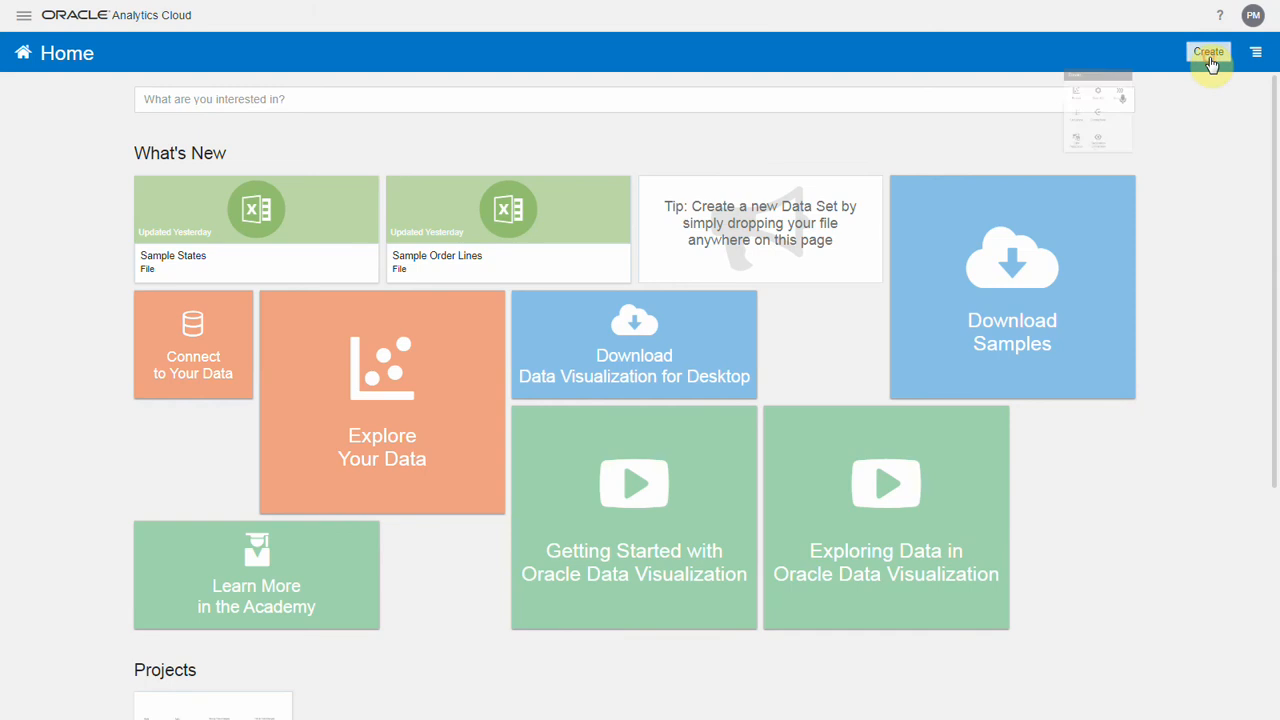
{"action": "left_click", "coordinate": [1145, 127]}
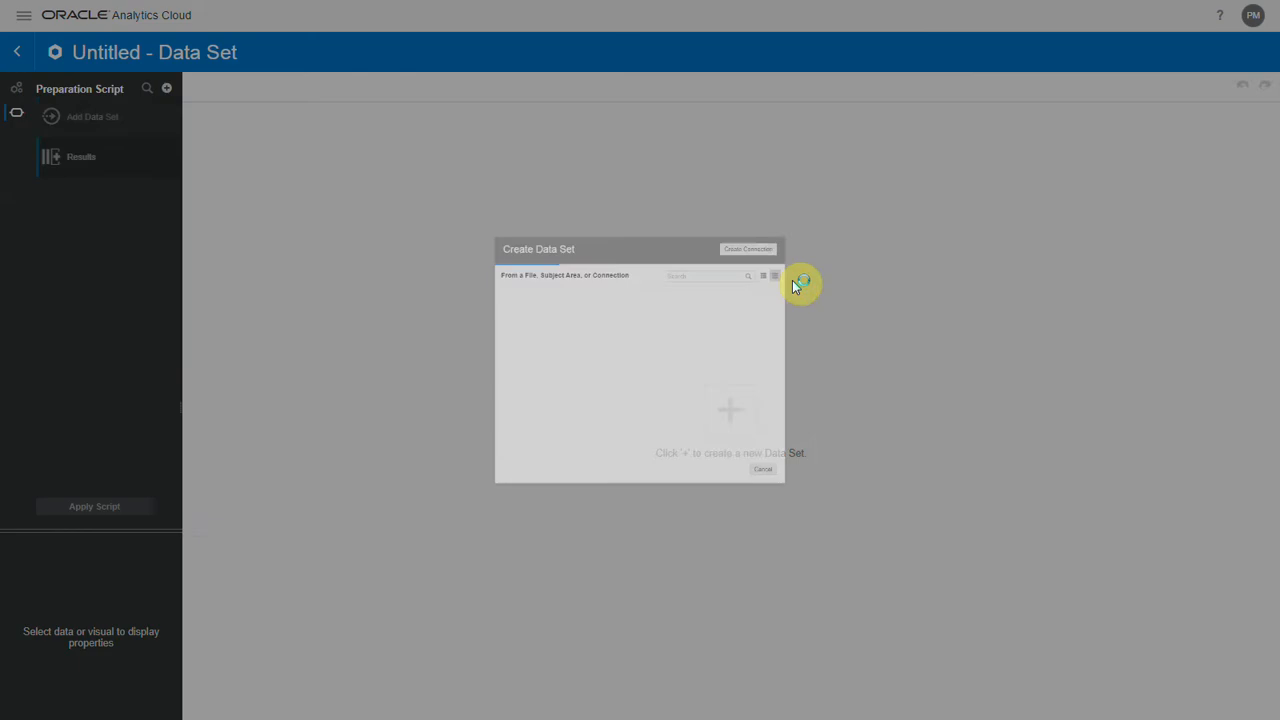
{"action": "left_click", "coordinate": [636, 274]}
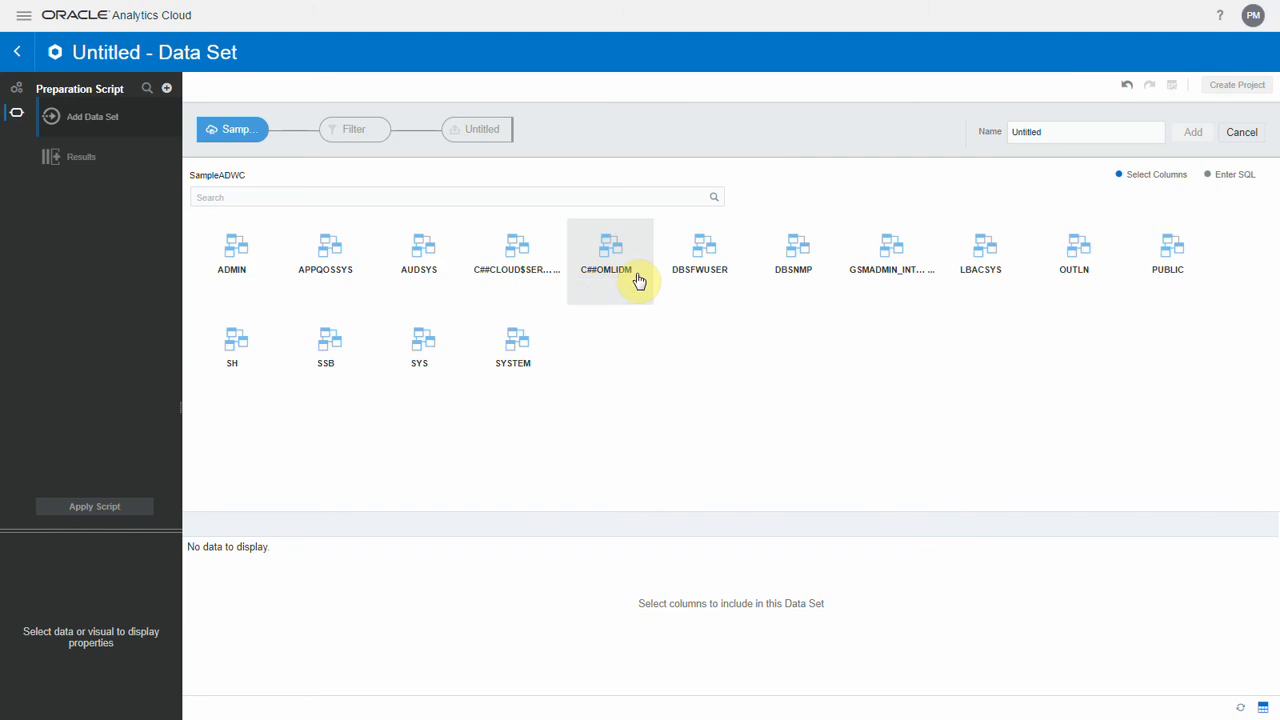
{"action": "left_click", "coordinate": [331, 345]}
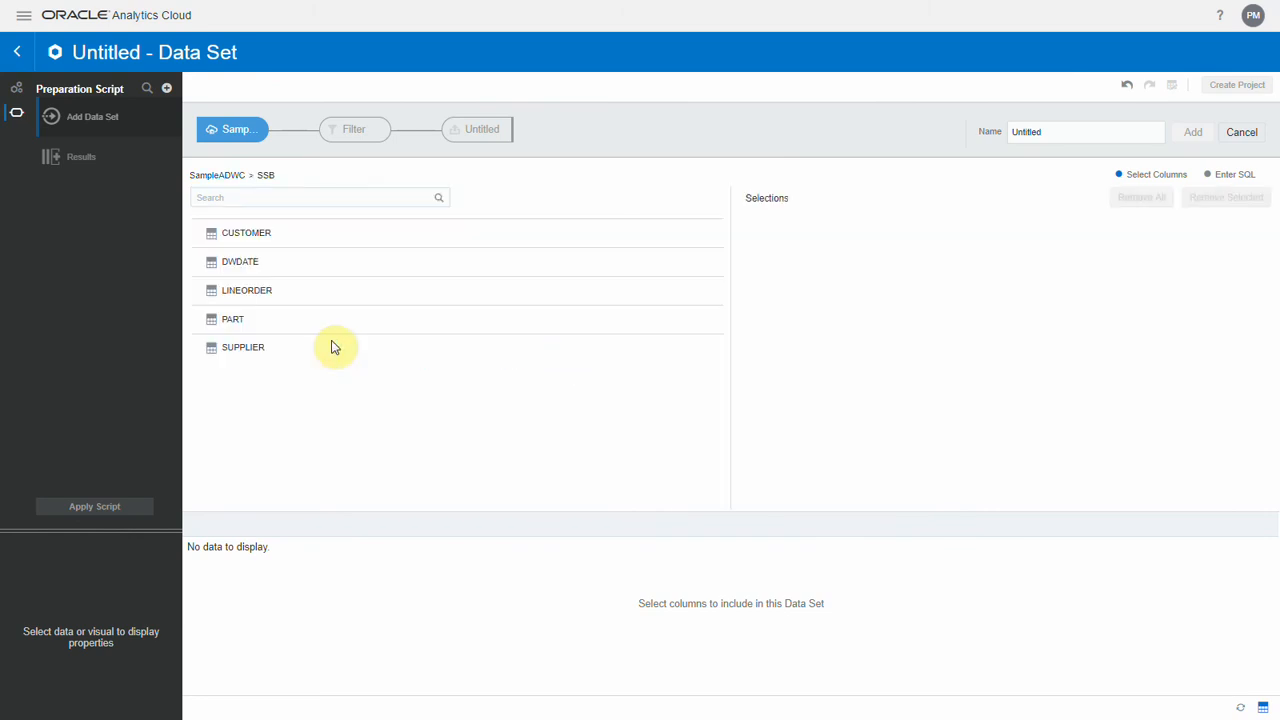
{"action": "left_click", "coordinate": [257, 294]}
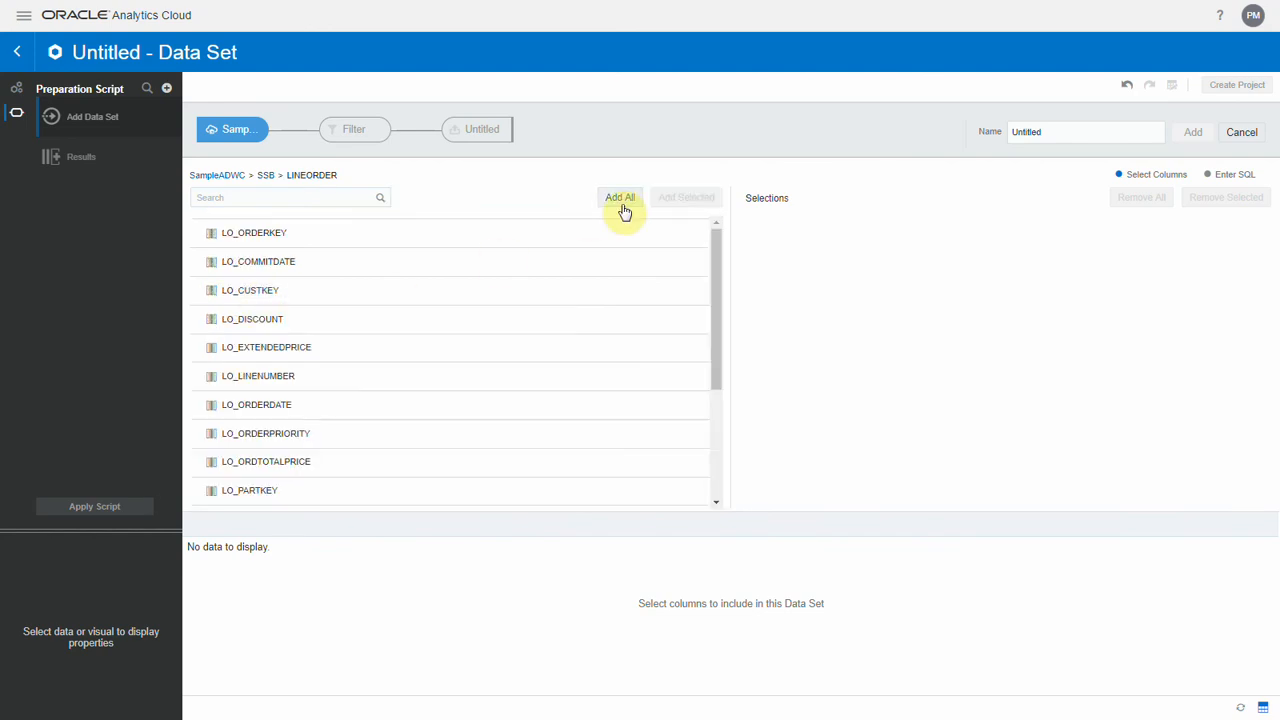
{"action": "left_click", "coordinate": [621, 200]}
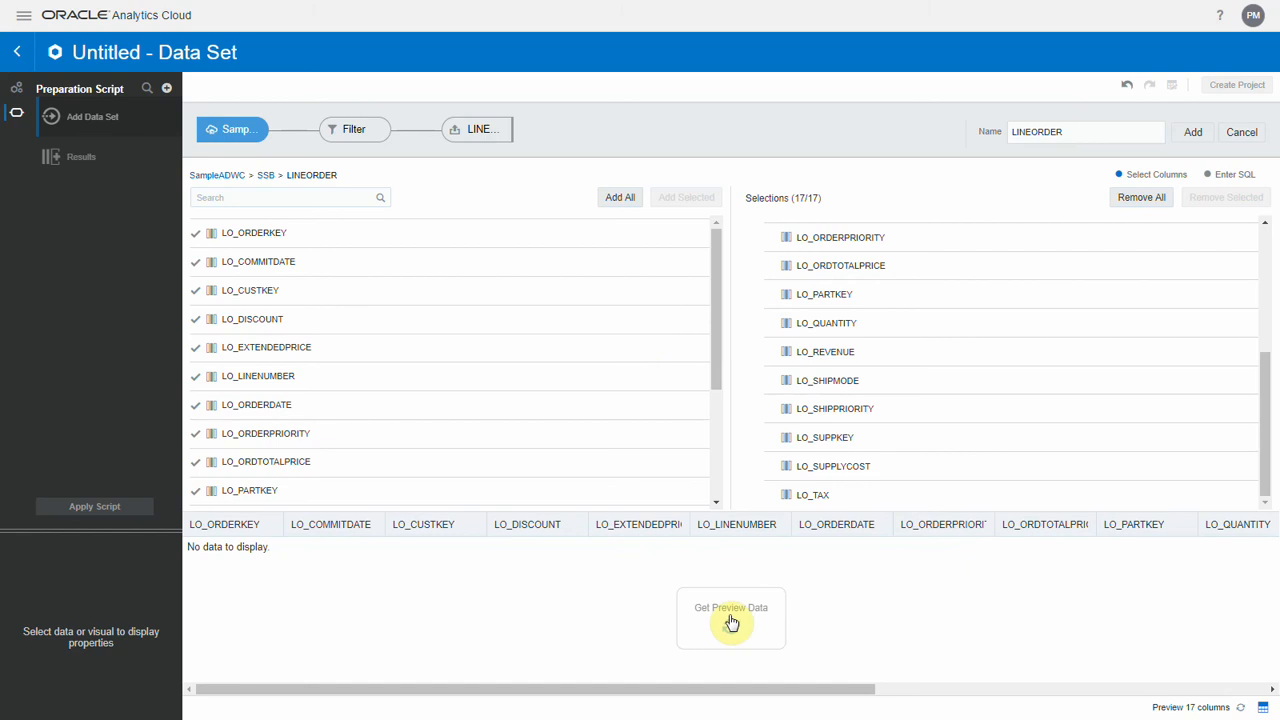
{"action": "left_click", "coordinate": [731, 626]}
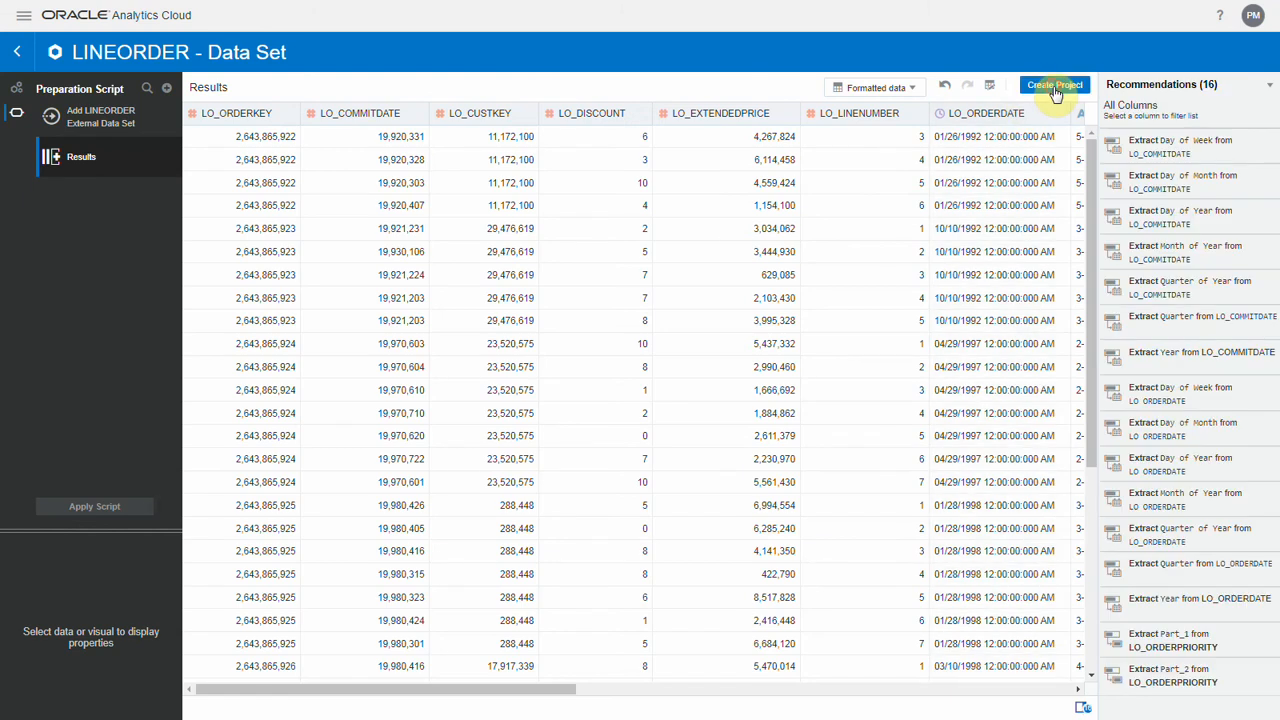
Create a project from the LINEORDER data set and generate the best visualization of LO_REVENUE by LO_ORDERDATE Month of Year.
{"action": "left_click", "coordinate": [1055, 88]}
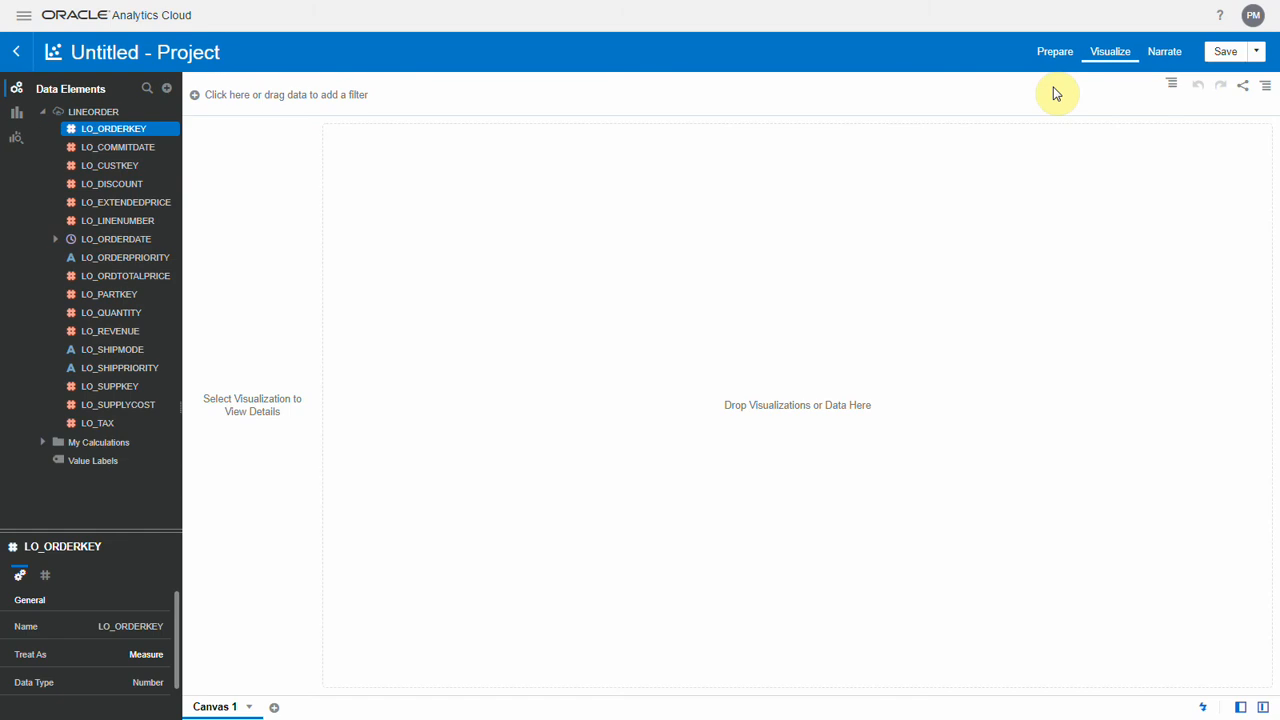
{"action": "left_click", "coordinate": [131, 334]}
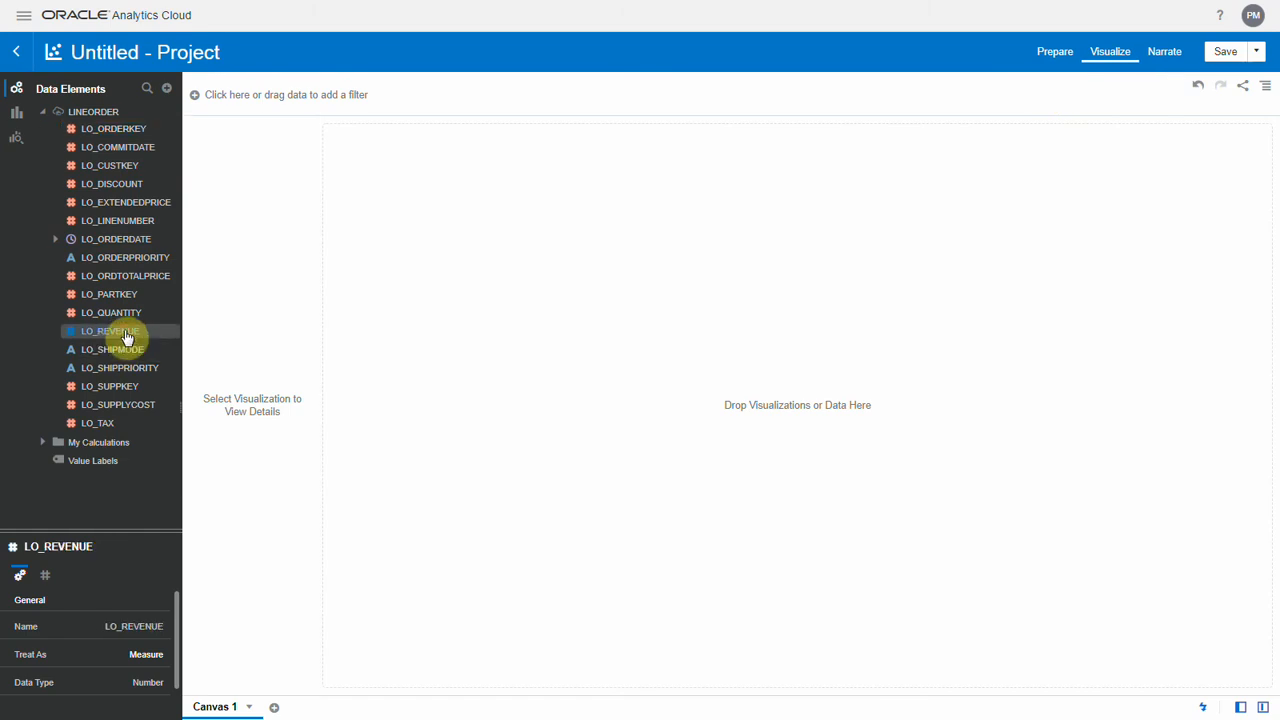
{"action": "left_click", "coordinate": [54, 245]}
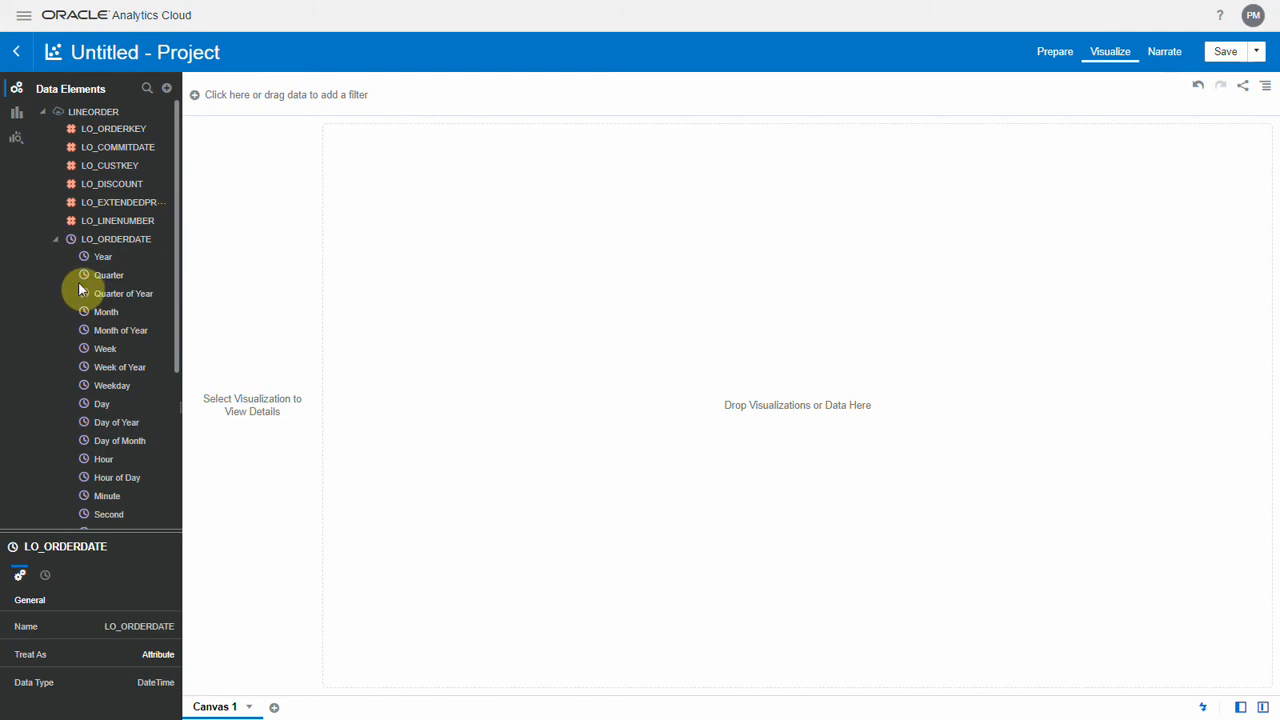
{"action": "right_click", "coordinate": [115, 332]}
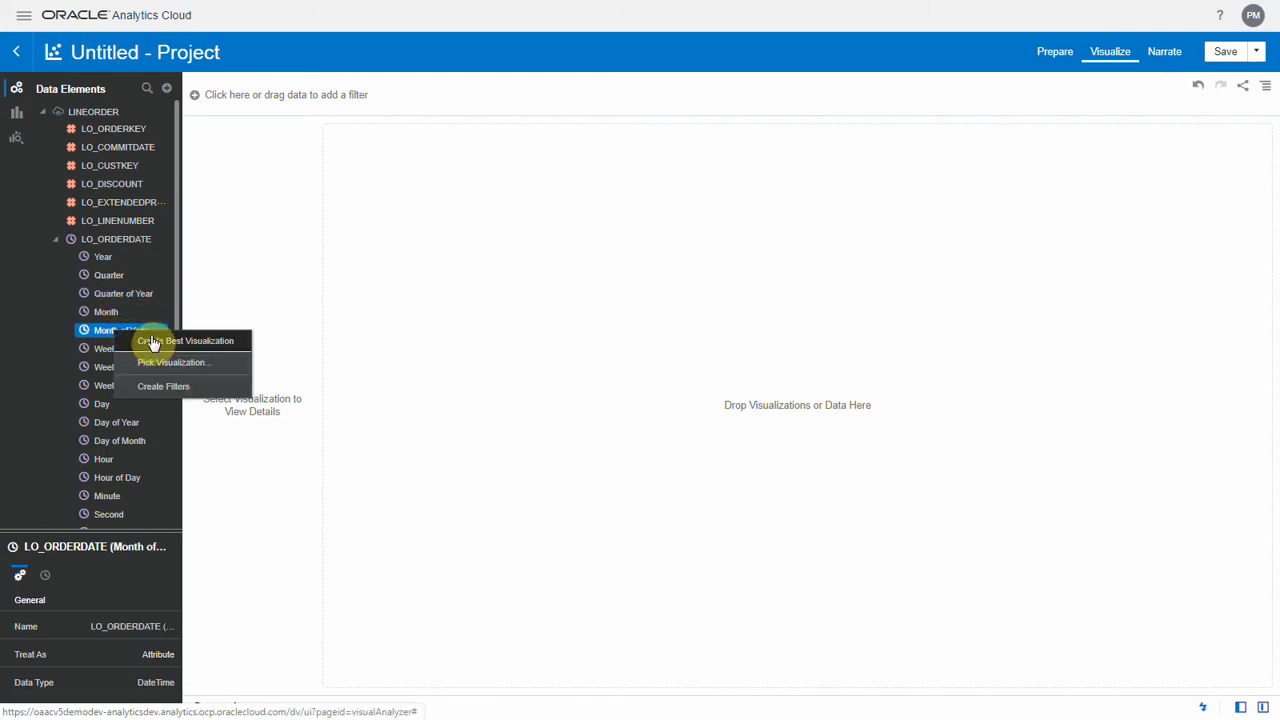
{"action": "left_click", "coordinate": [155, 341]}
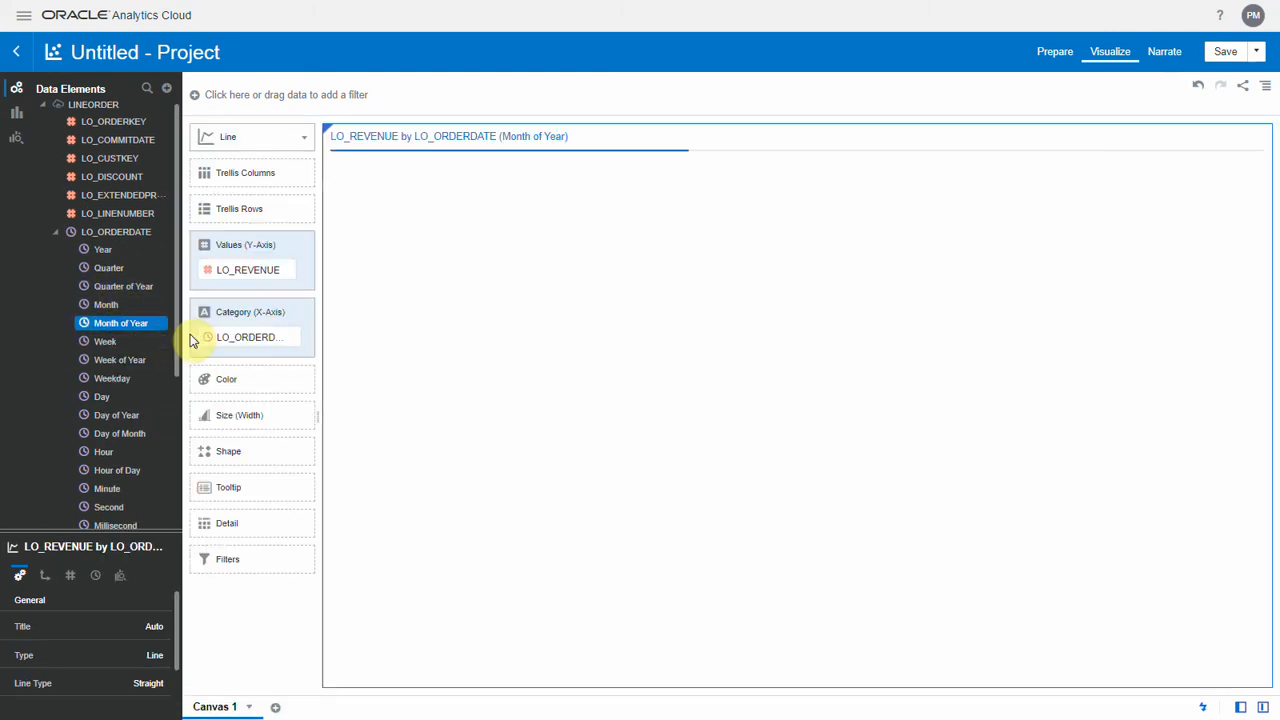